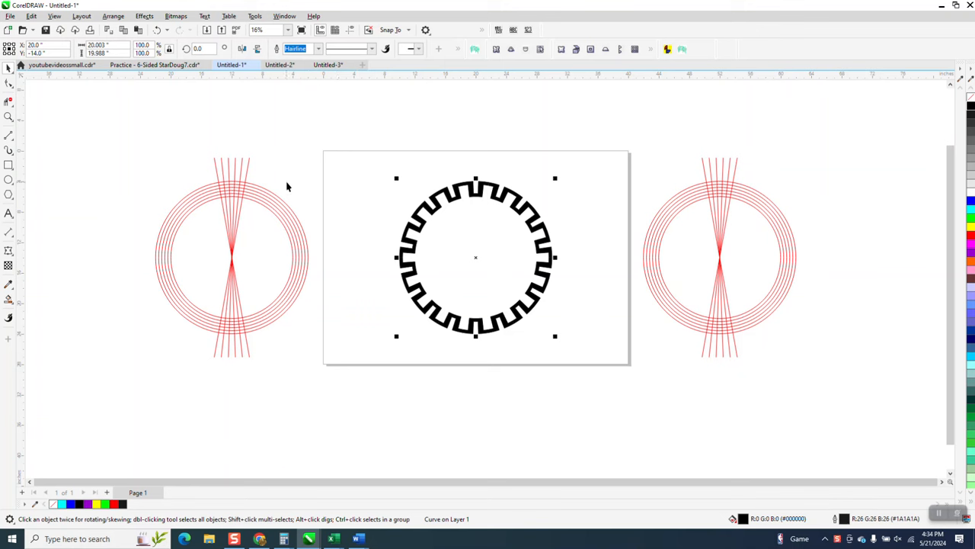
- Move the black notched ring above the page and centre the left red guide pattern on the page
drag(364, 144, 587, 348)
key(ctrl+z)
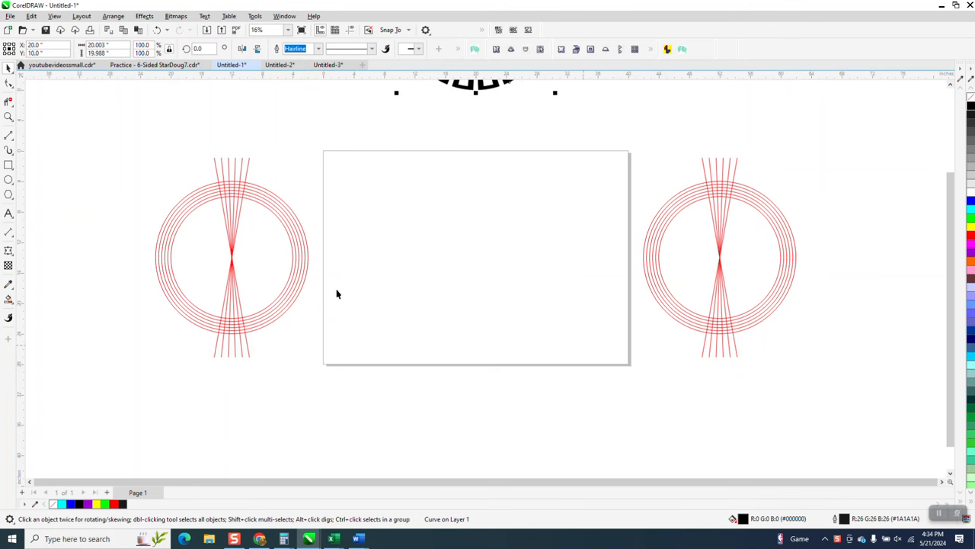
click(292, 245)
key(p)
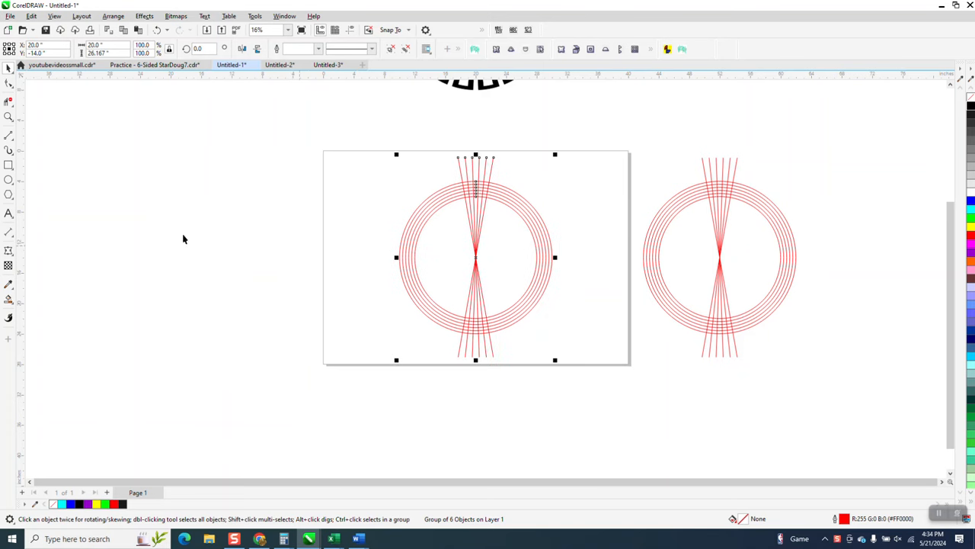
- Smart-fill the guide cells black down the leftmost column and along the innermost row to the middle column
click(9, 117)
drag(438, 169, 602, 256)
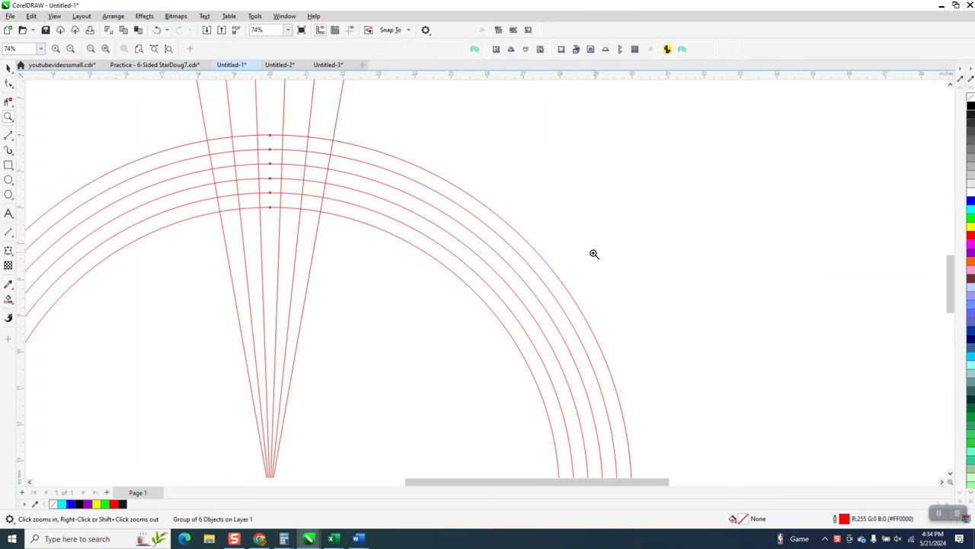
click(9, 300)
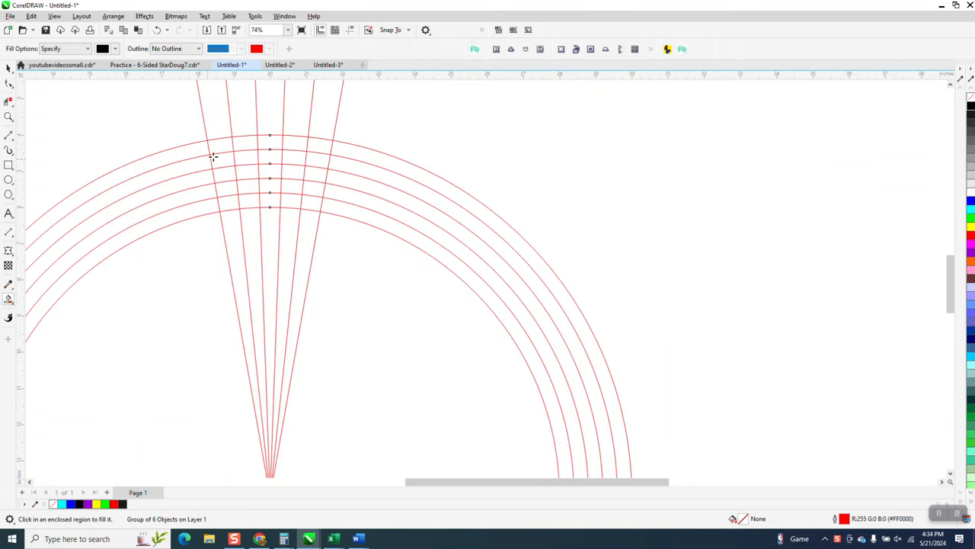
click(224, 147)
click(222, 159)
click(226, 174)
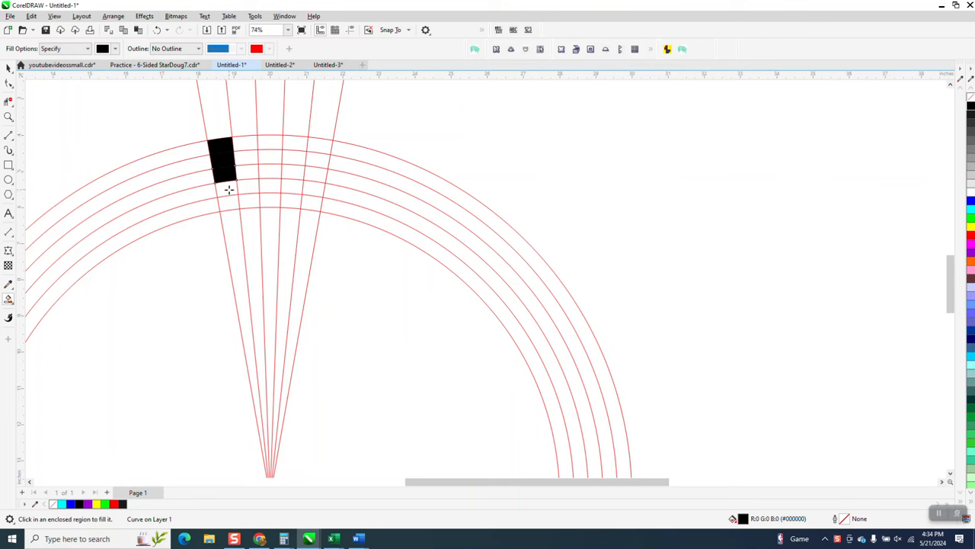
click(228, 190)
click(231, 206)
click(255, 204)
click(270, 200)
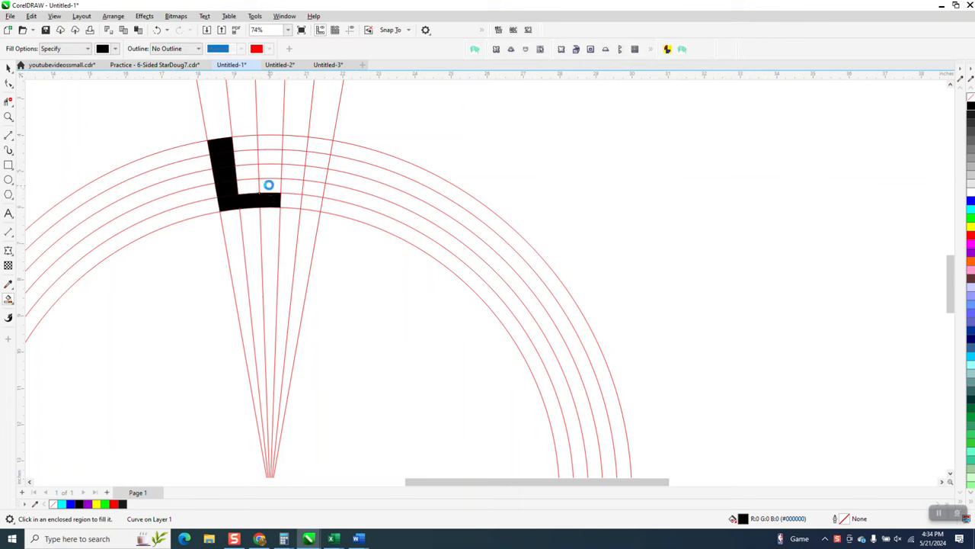
- Smart-fill the middle column up to the outermost row, and continue black along that row to the rightmost column
click(268, 185)
click(267, 172)
click(268, 159)
click(271, 145)
click(290, 143)
click(319, 146)
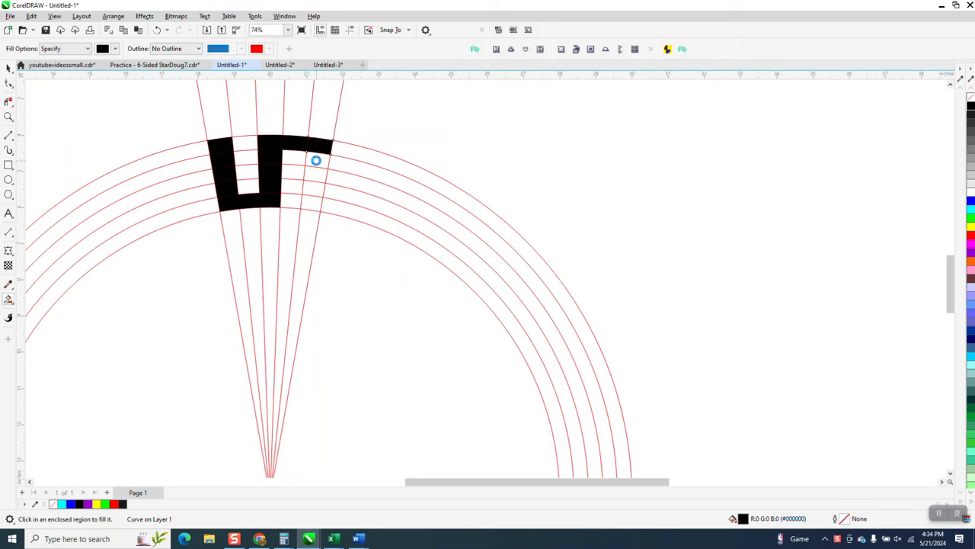
click(316, 160)
click(315, 175)
click(313, 190)
click(312, 201)
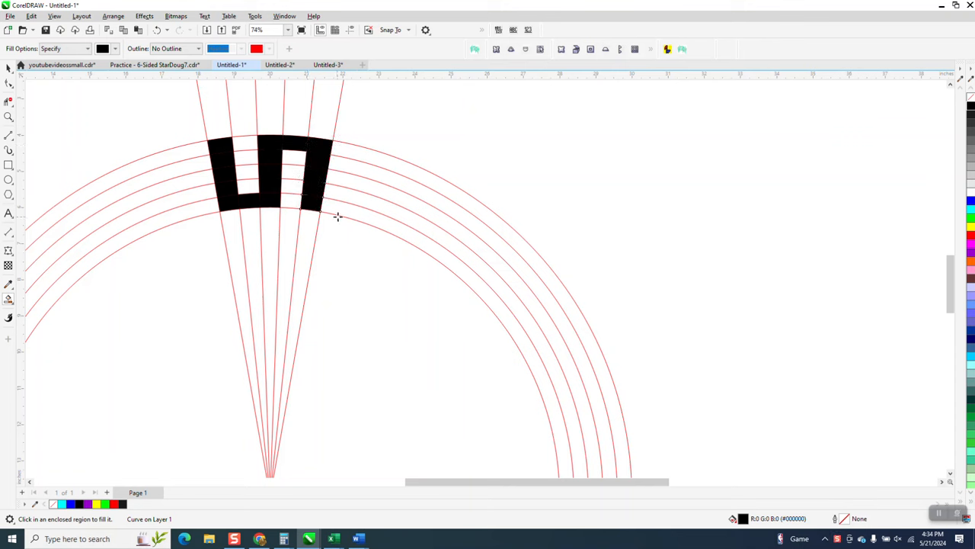
click(158, 30)
click(156, 30)
click(156, 30)
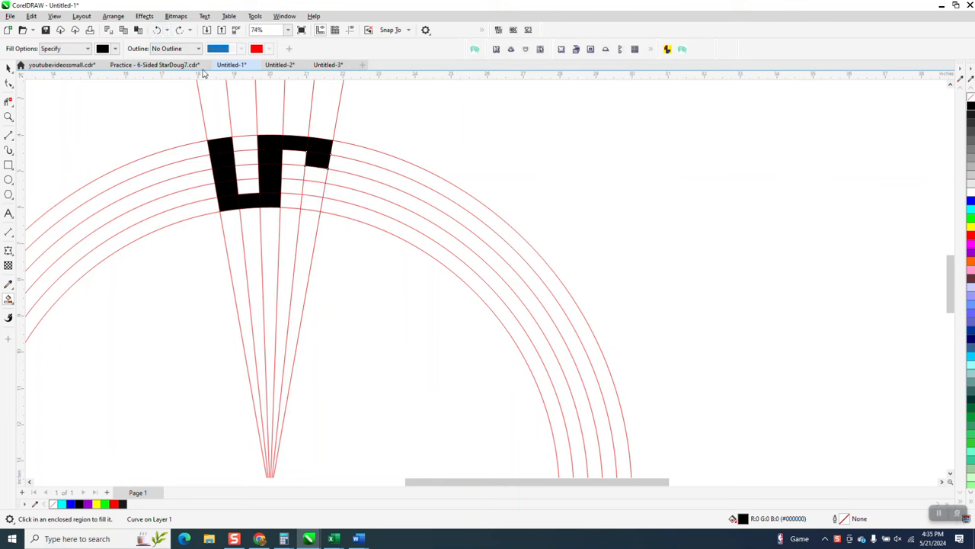
click(156, 29)
- Select all the black filled cells and weld them into a single shape
key(space)
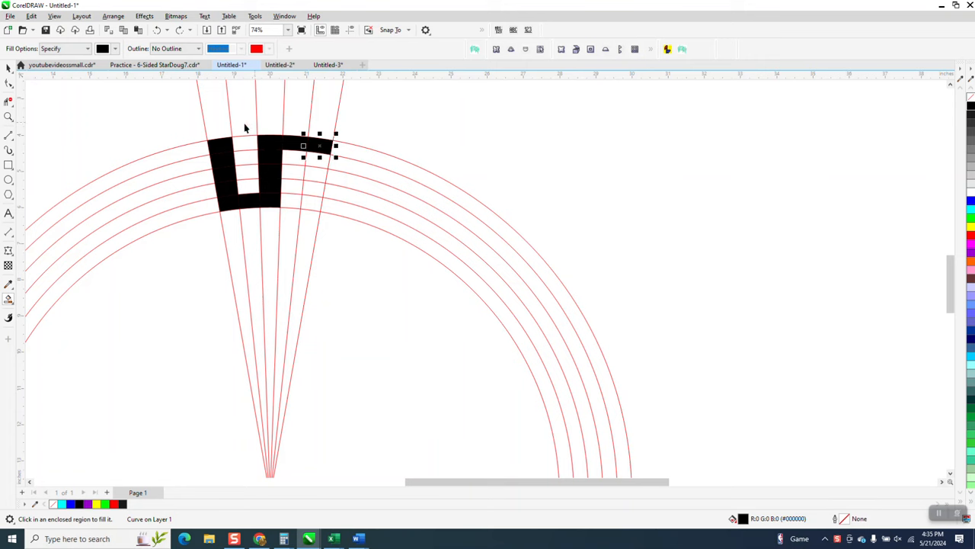
drag(131, 107, 451, 264)
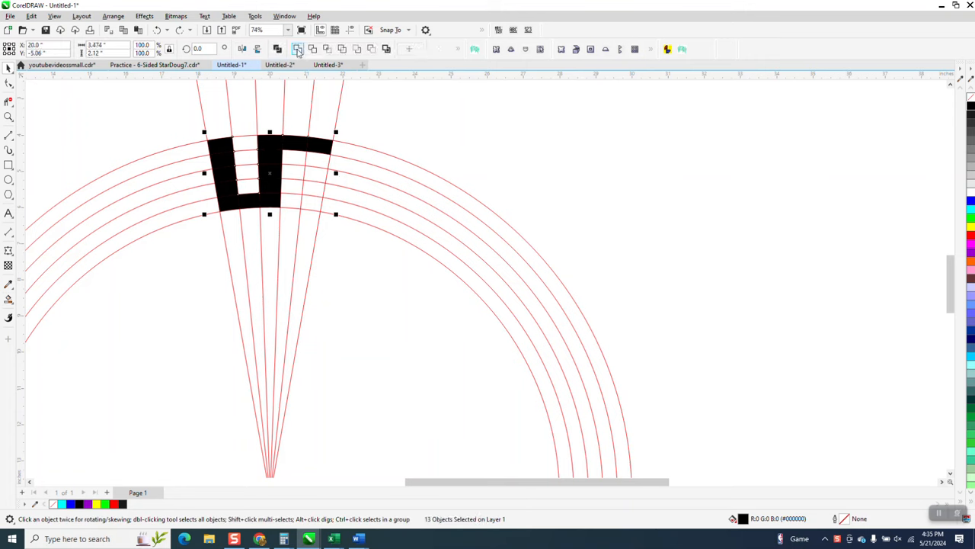
click(298, 48)
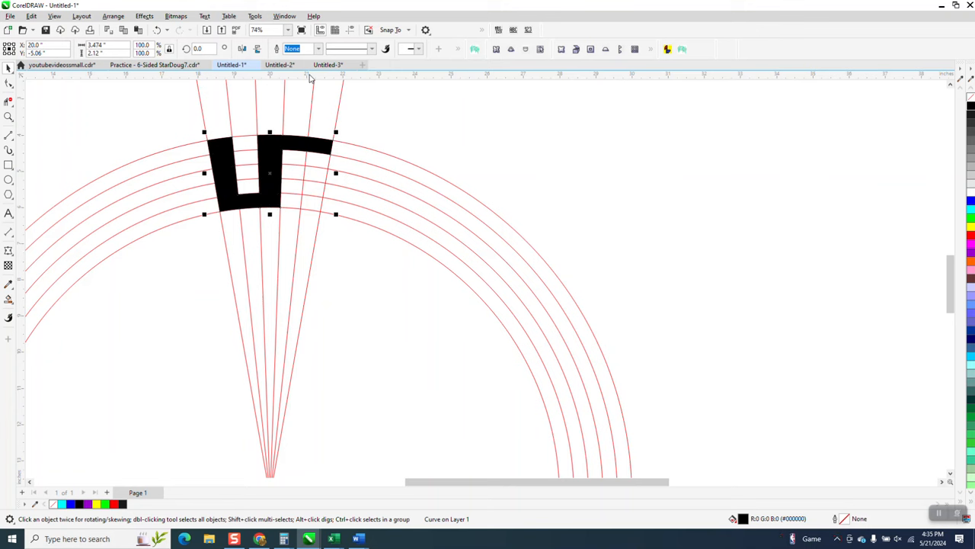
- Add a copy of the welded shape rotated 20 degrees about the centre of the guide circles
click(268, 166)
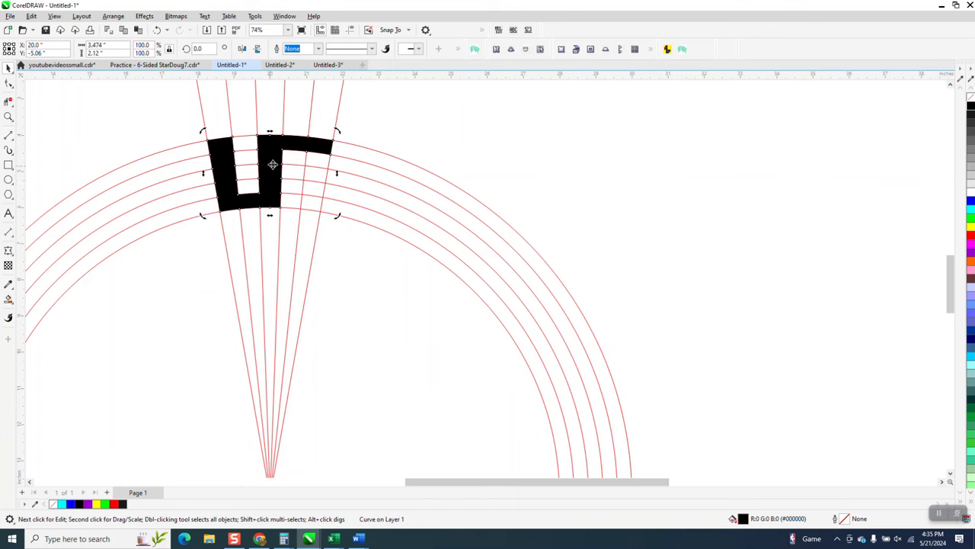
click(196, 49)
text(20)
key(Return)
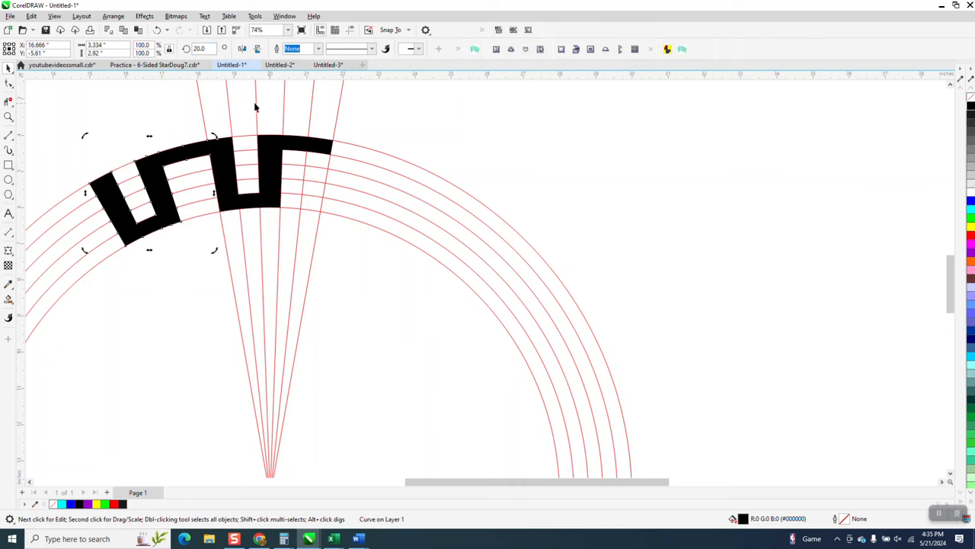
- Delete the guide pattern on the page together with the black filled pieces on it
scroll(507, 305, down, 5)
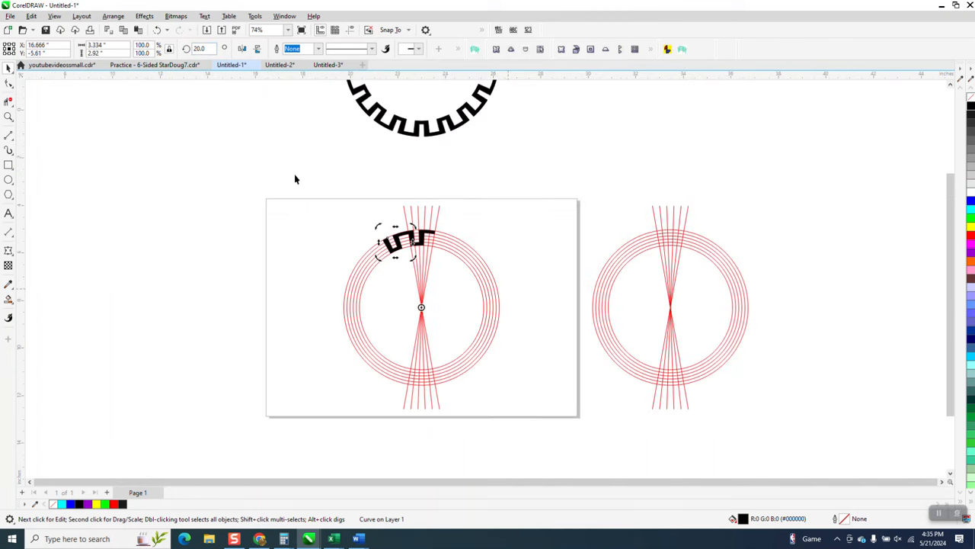
drag(295, 174, 557, 415)
key(Delete)
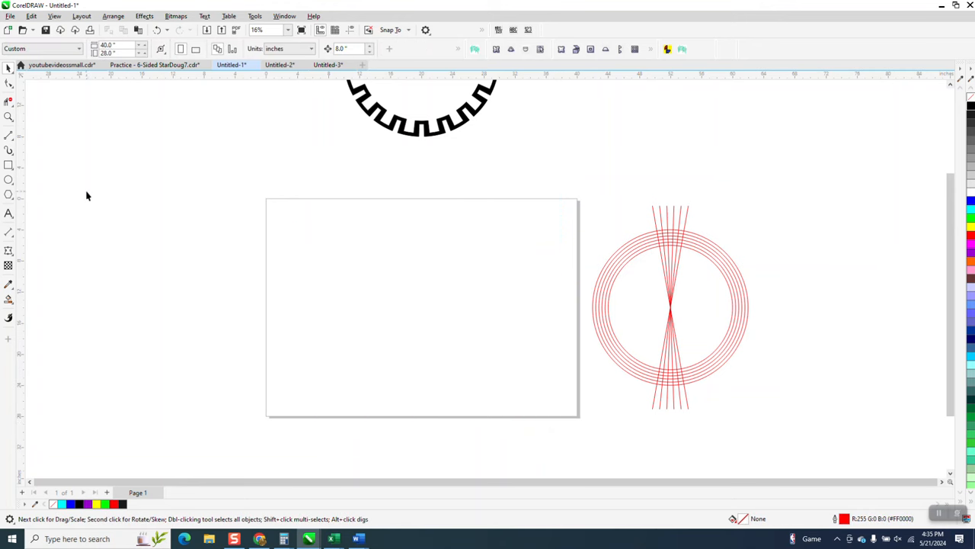
- Draw a circle, set its diameter to 22 inches and centre it on the page
click(8, 179)
drag(517, 225, 345, 399)
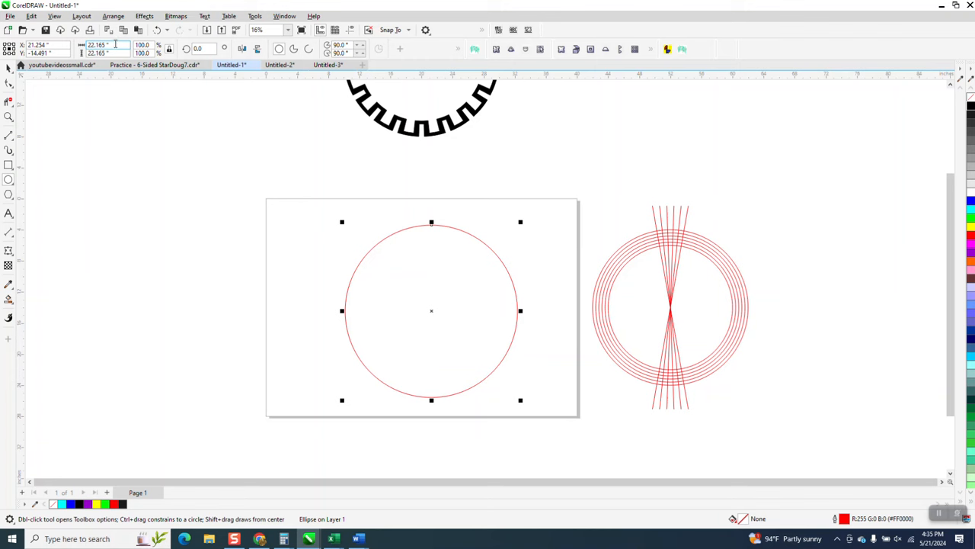
double_click(115, 44)
text(22)
key(Return)
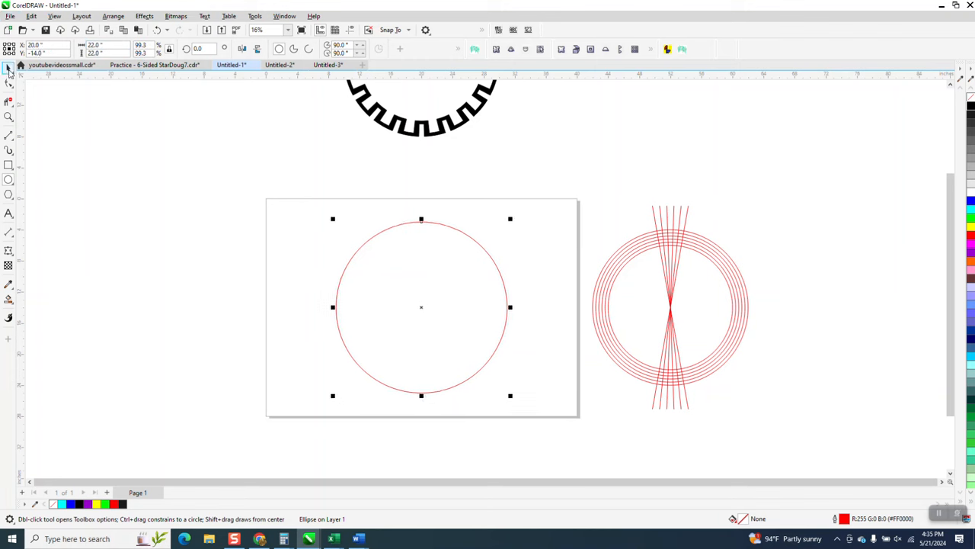
- Add a concentric copy of the circle with a diameter of 16 inches
key(space)
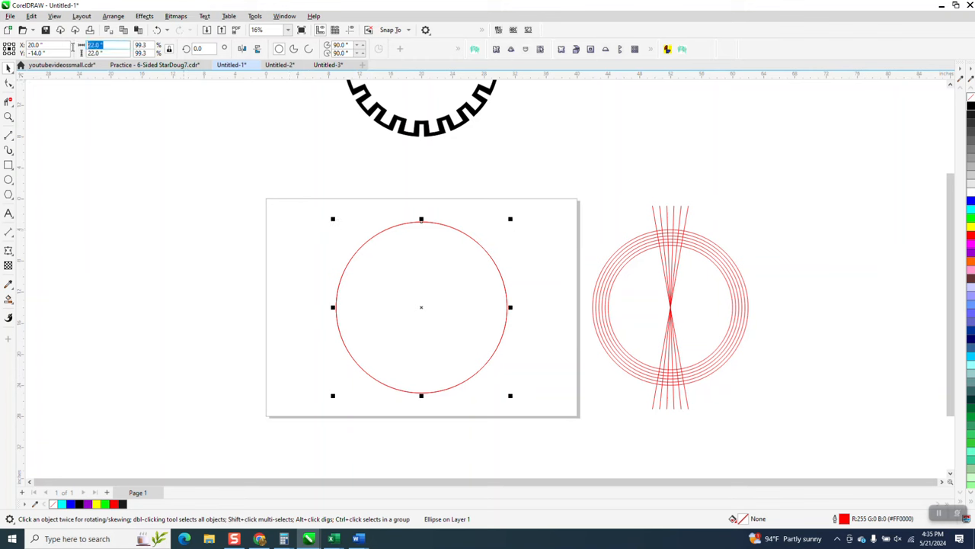
text(14)
key(Return)
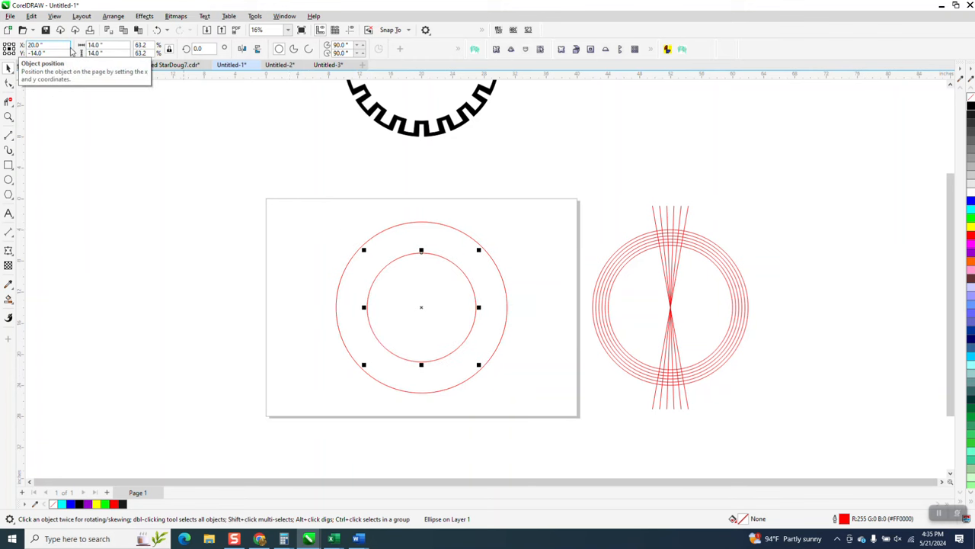
double_click(112, 45)
text(16)
key(Return)
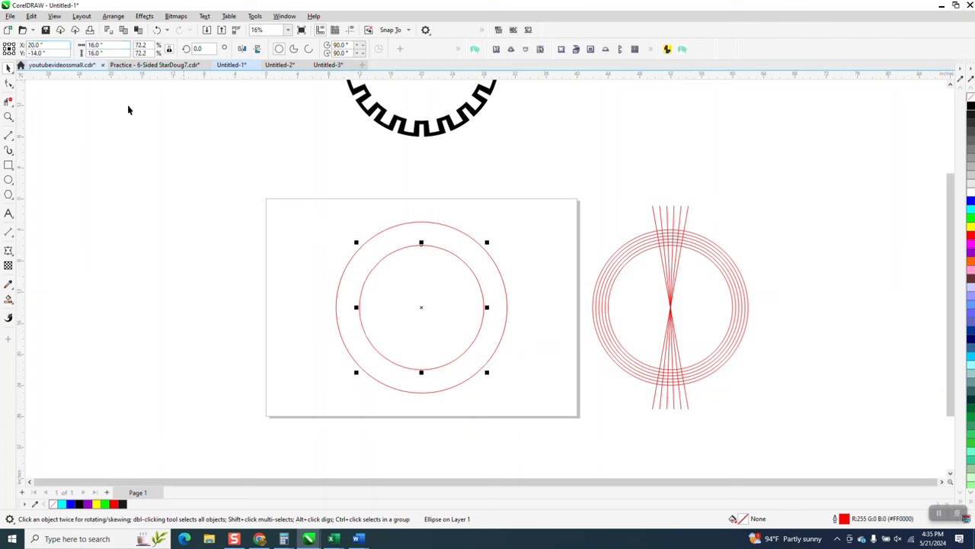
- Blend the 22-inch and 16-inch circles with 6 intermediate steps
drag(305, 185, 557, 427)
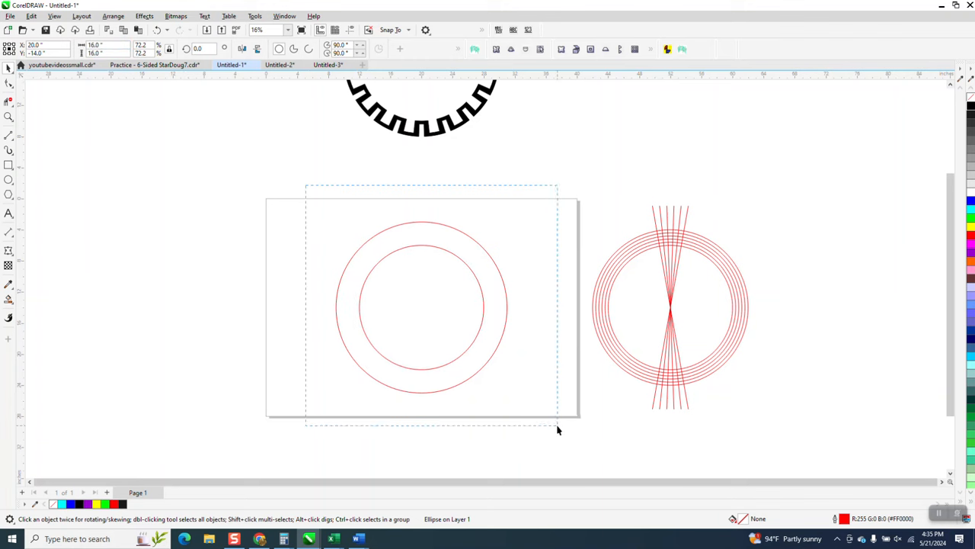
click(144, 16)
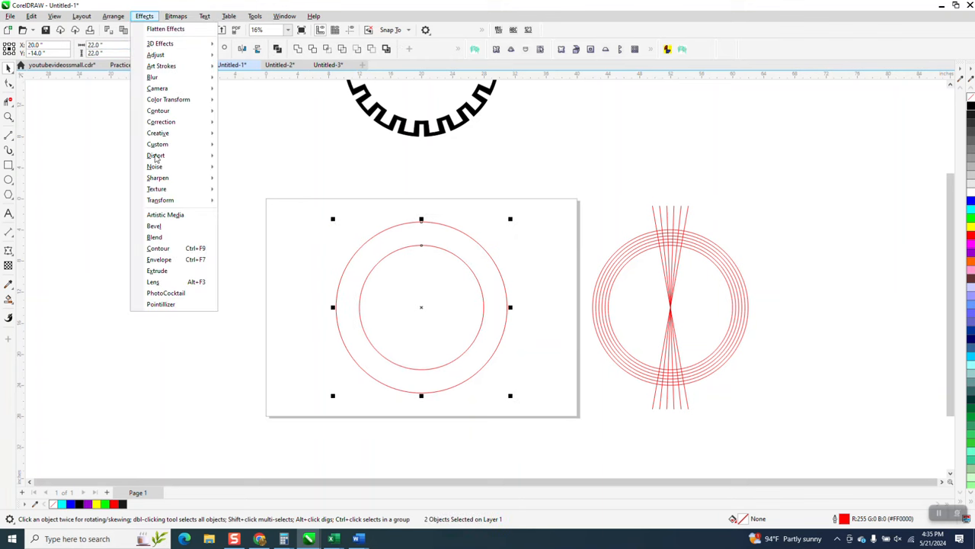
click(156, 237)
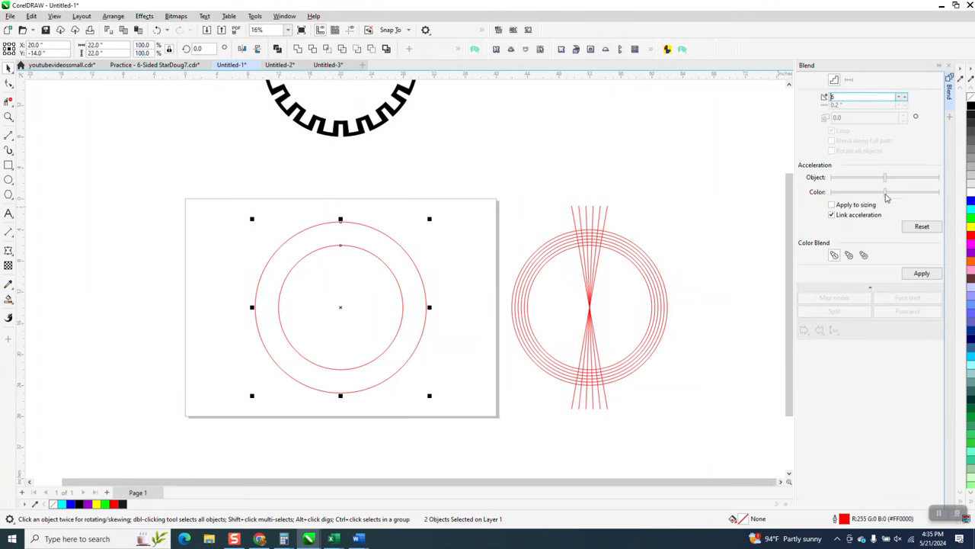
click(918, 273)
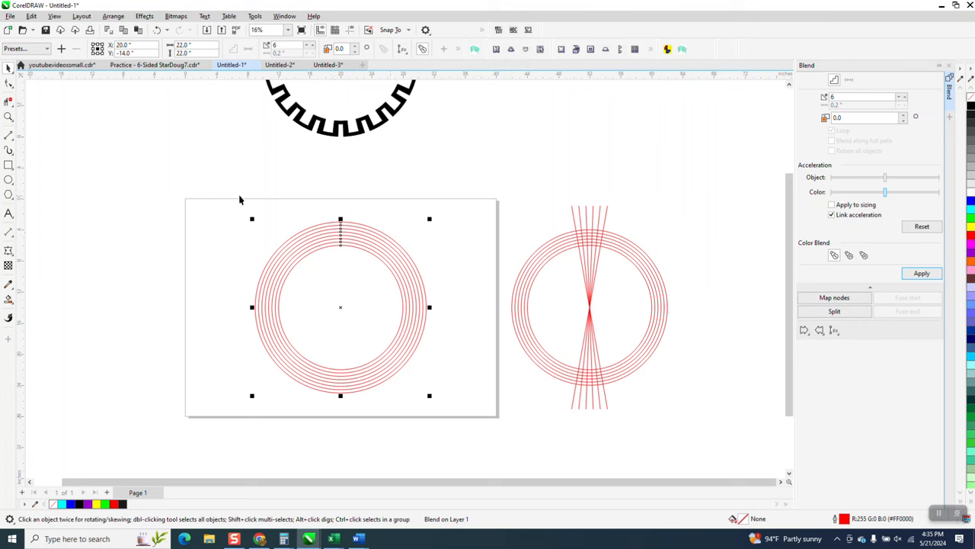
- Draw a vertical line about 34.3 inches long and centre it on the page
click(9, 117)
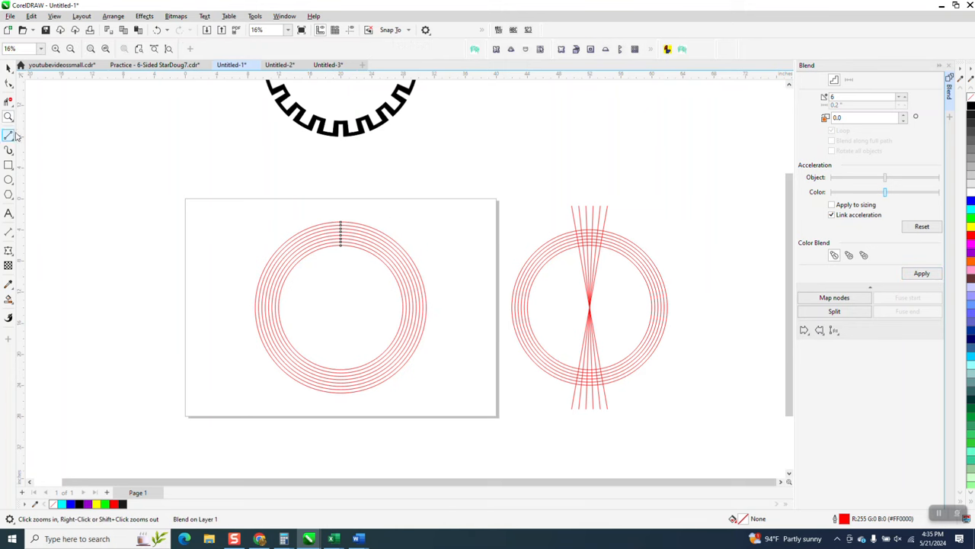
click(9, 135)
drag(155, 128, 153, 393)
key(p)
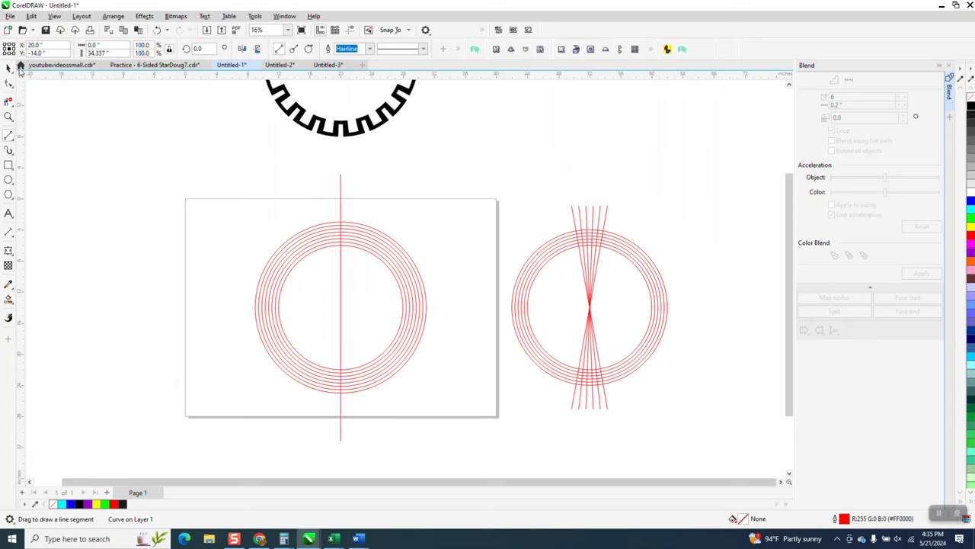
- Rotate the vertical line 10 degrees and add a horizontally mirrored copy crossing it at the centre
click(199, 49)
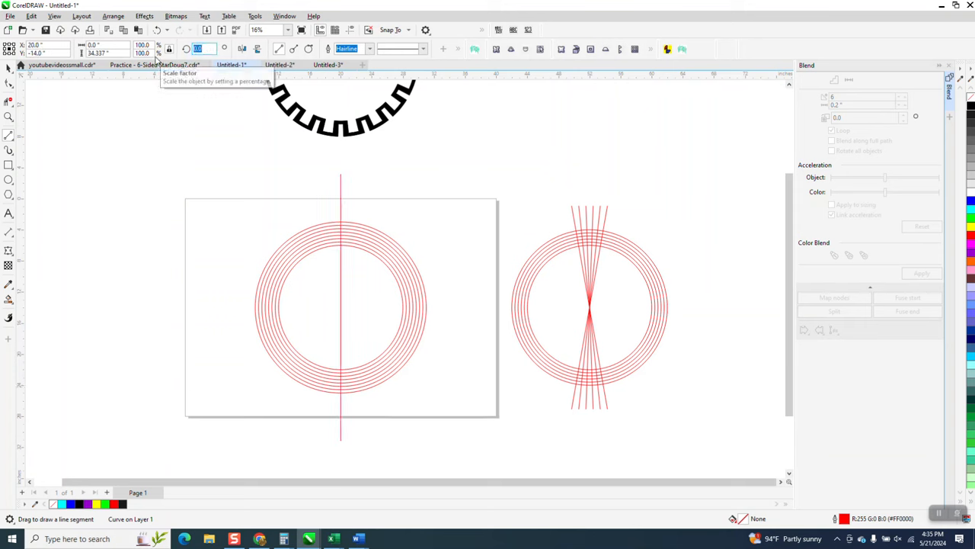
text(10)
key(Return)
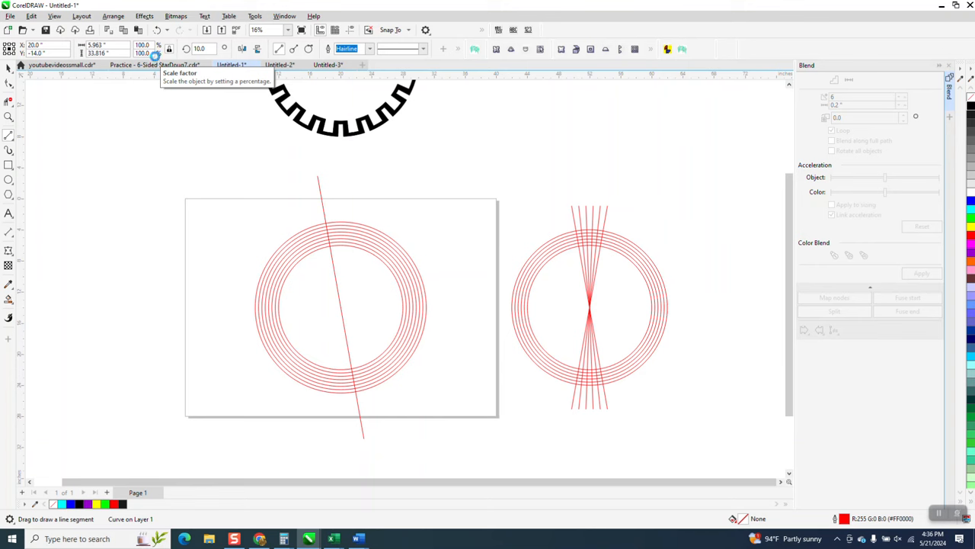
click(242, 51)
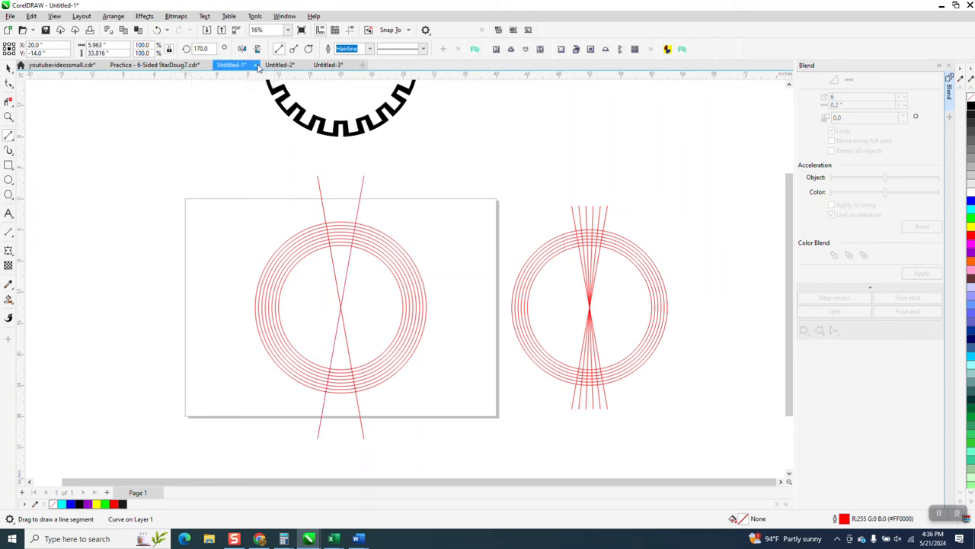
- Select the two crossing lines and blend them with 6 intermediate steps
click(9, 69)
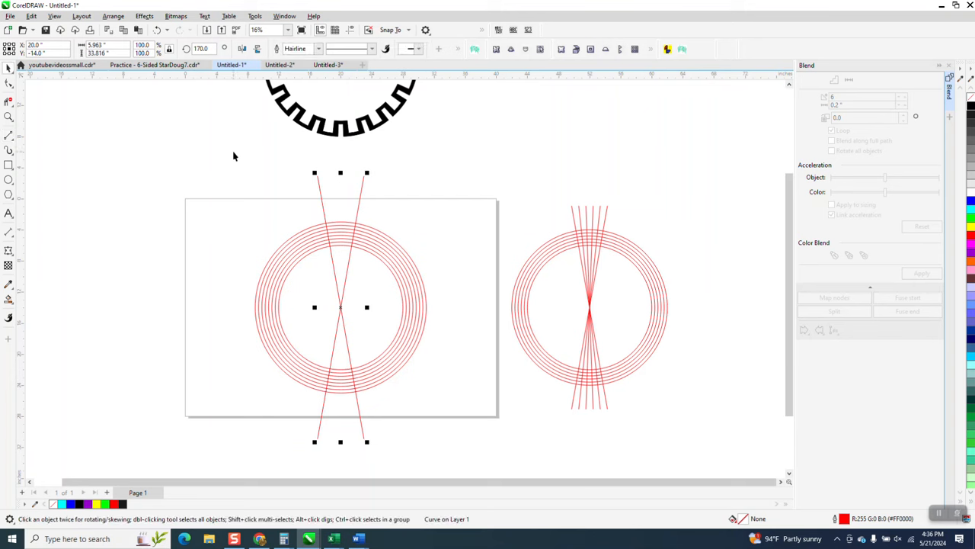
click(257, 174)
drag(382, 202, 388, 203)
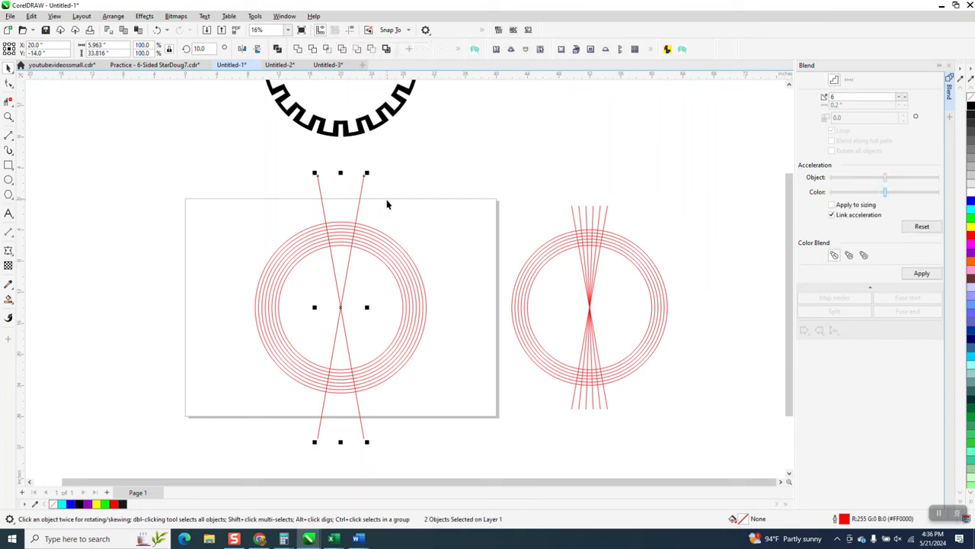
click(923, 275)
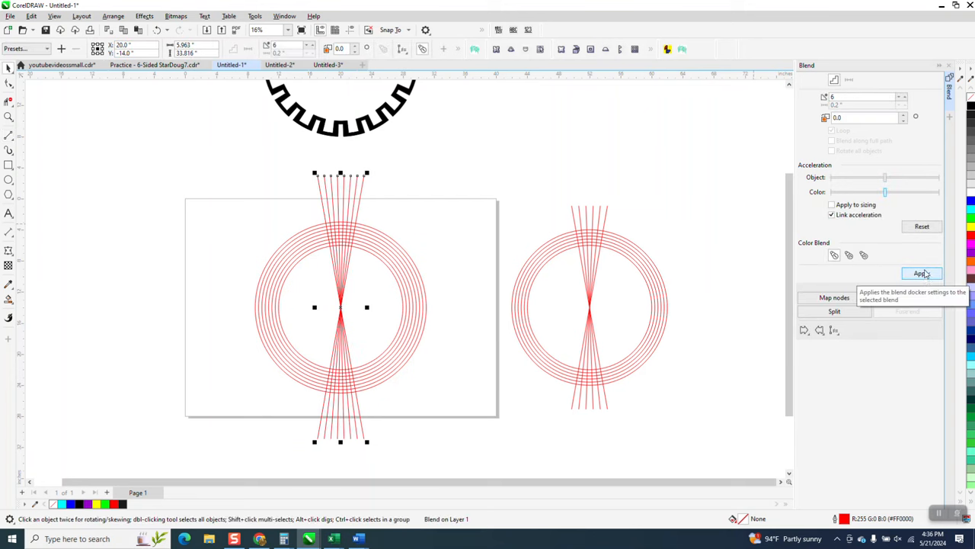
- Select the blended circles and crossing lines of the drawing on the page and group them
scroll(234, 202, down, 1)
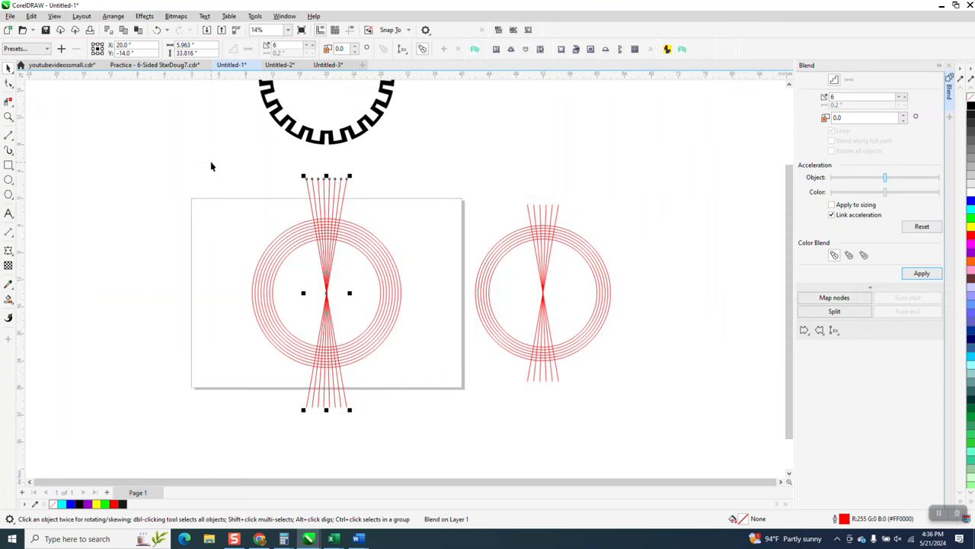
drag(211, 161, 446, 414)
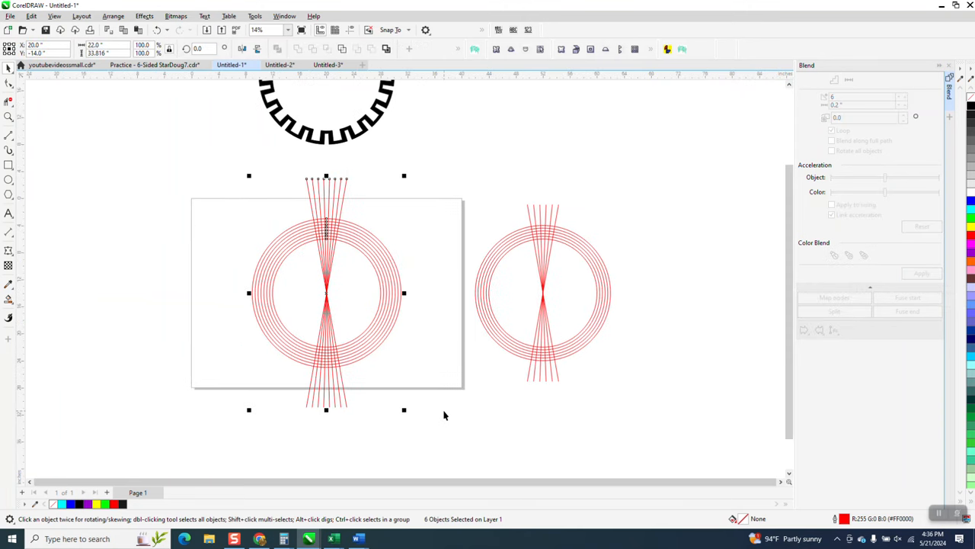
key(ctrl+g)
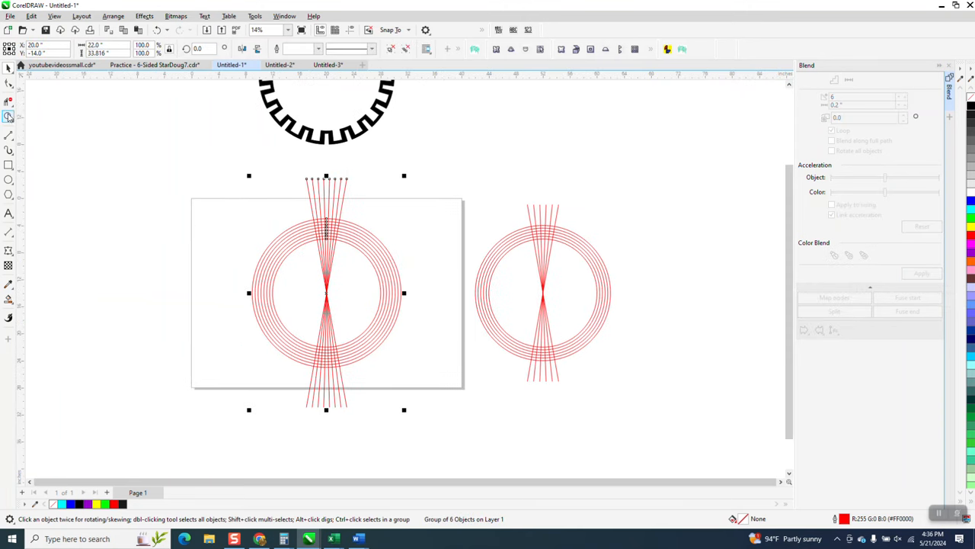
- Smart-fill in black the first two cells of the wedge's outermost band and the second column down to the fourth band
click(8, 116)
drag(279, 214, 440, 280)
scroll(383, 242, down, 2)
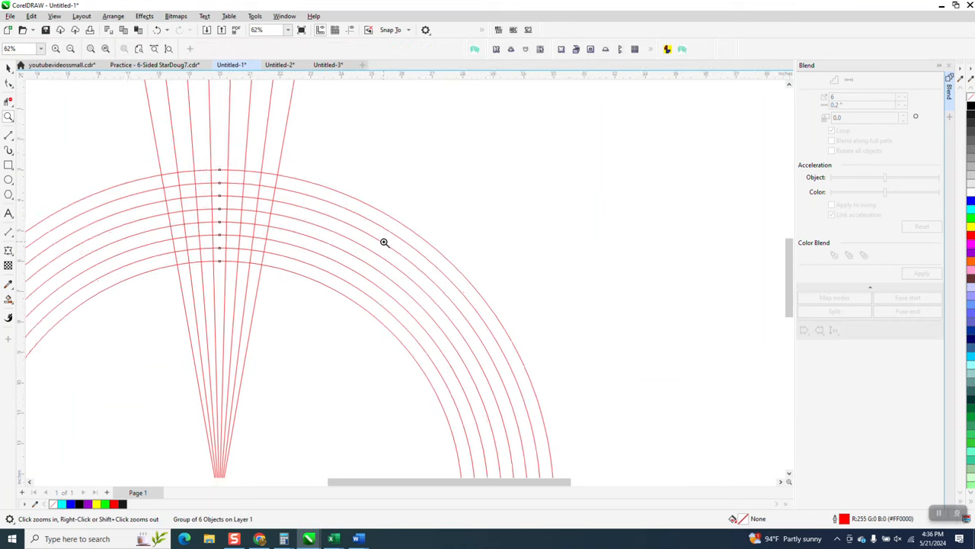
click(8, 300)
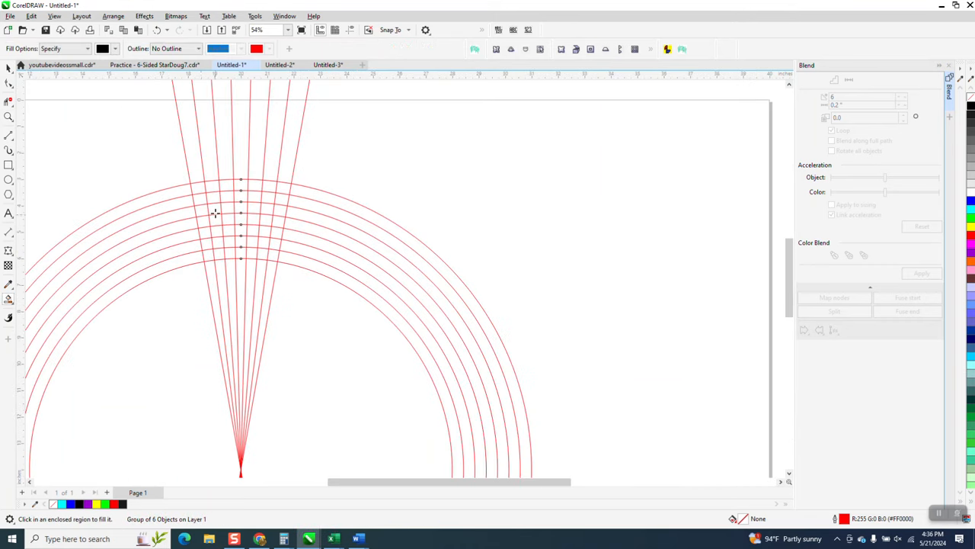
click(198, 190)
click(212, 187)
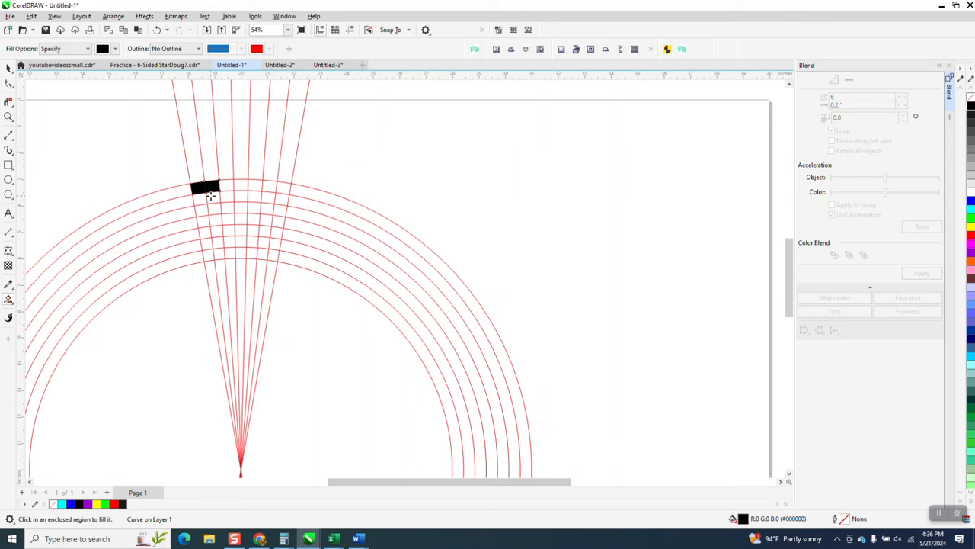
click(213, 199)
click(216, 210)
click(218, 220)
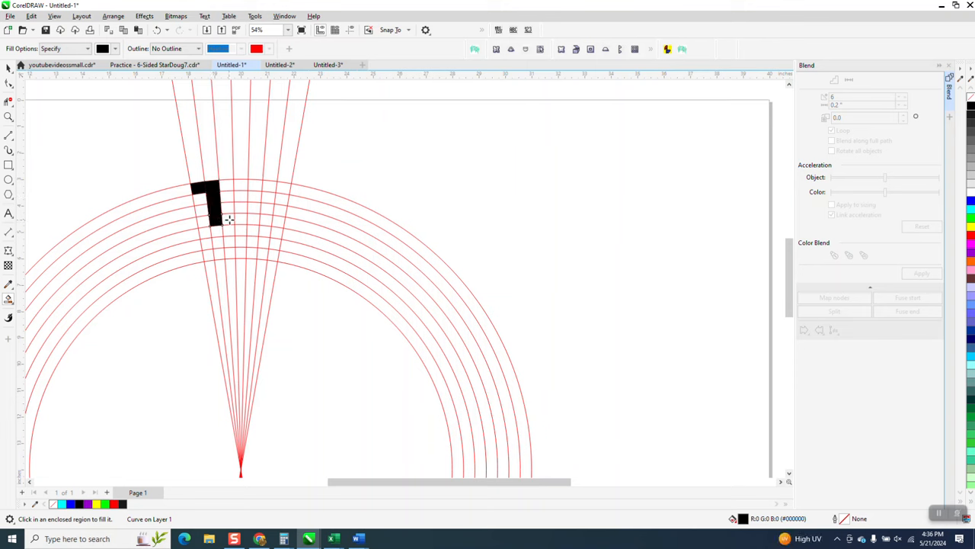
- Fill the fourth band across to the fourth column and continue down that column to the sixth band
click(228, 220)
click(239, 219)
click(240, 230)
click(240, 240)
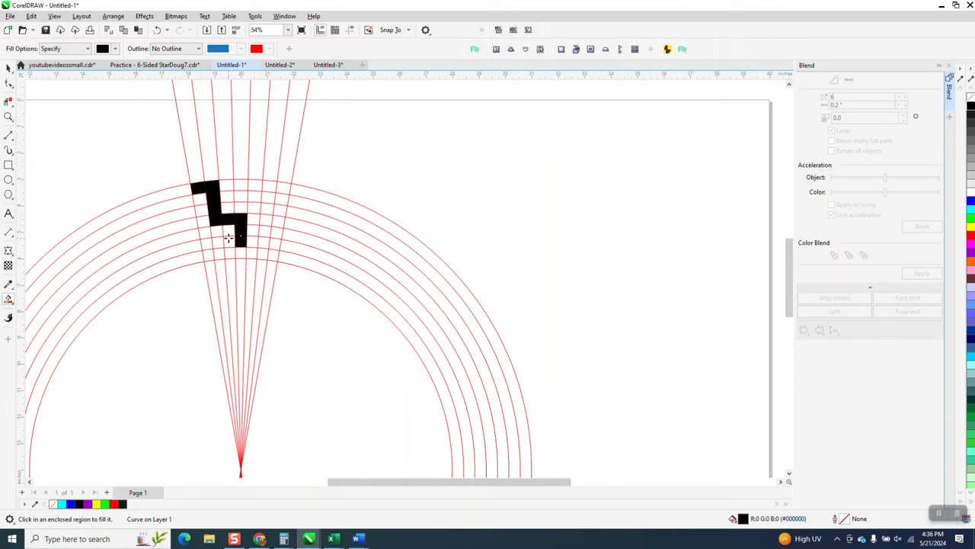
- Try filling two cells back along the sixth band towards the second column and undo both fills
click(226, 240)
click(218, 242)
click(157, 29)
click(157, 29)
- Fill the innermost band from the fourth to the sixth column, then up the sixth column to the second band with an inward hook
click(243, 253)
click(253, 254)
click(263, 254)
click(265, 243)
click(264, 232)
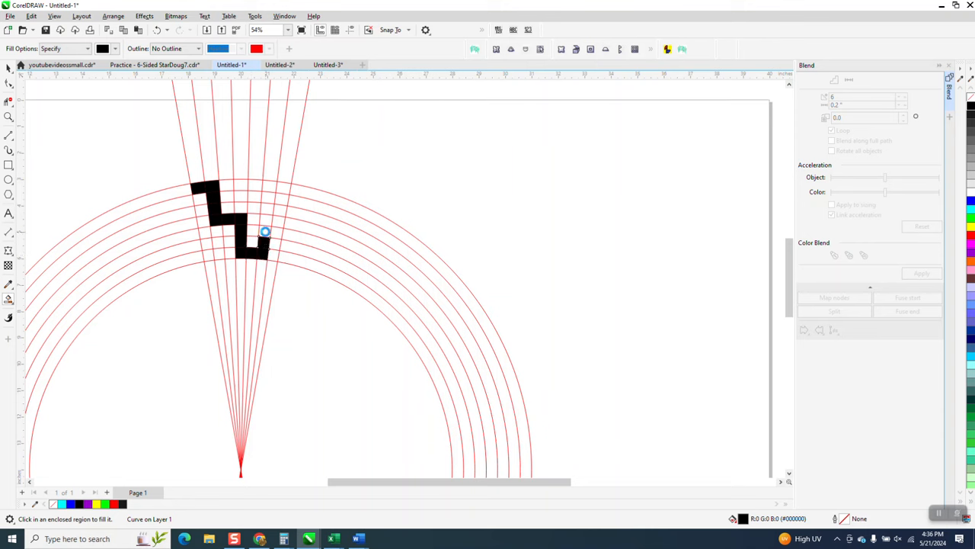
click(264, 222)
click(267, 213)
click(268, 203)
click(268, 195)
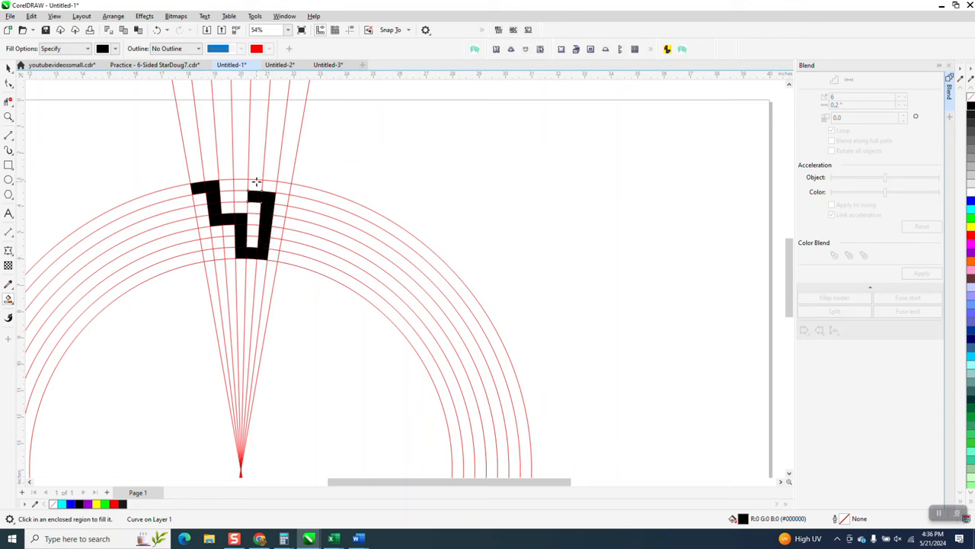
- Try filling the cells at the far end of the wedge's outermost band
click(264, 184)
click(269, 185)
click(283, 186)
- Undo all the black cell fills and the grouping of the circles and lines
click(157, 30)
click(157, 31)
click(157, 31)
click(156, 31)
click(157, 31)
click(157, 30)
click(156, 30)
click(157, 31)
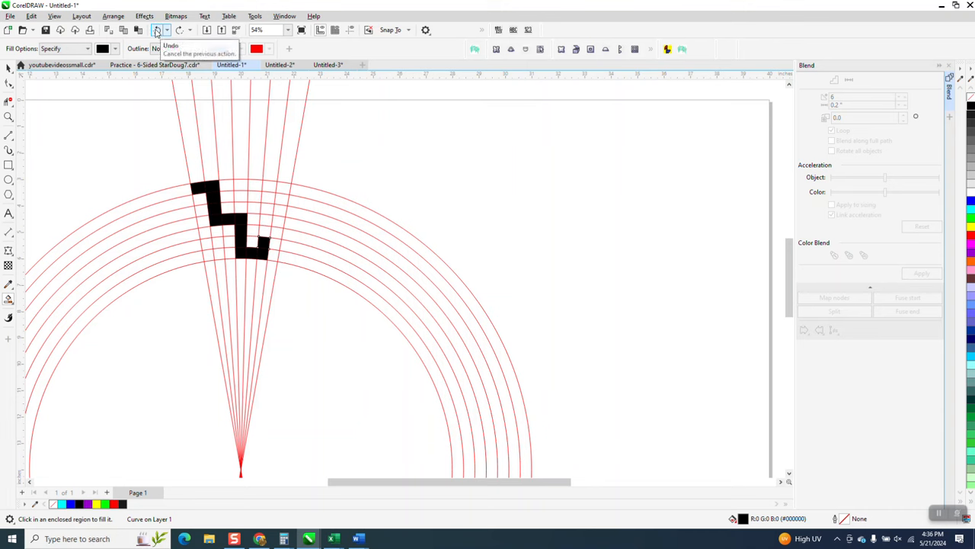
click(157, 31)
click(157, 30)
click(157, 30)
click(157, 32)
click(157, 31)
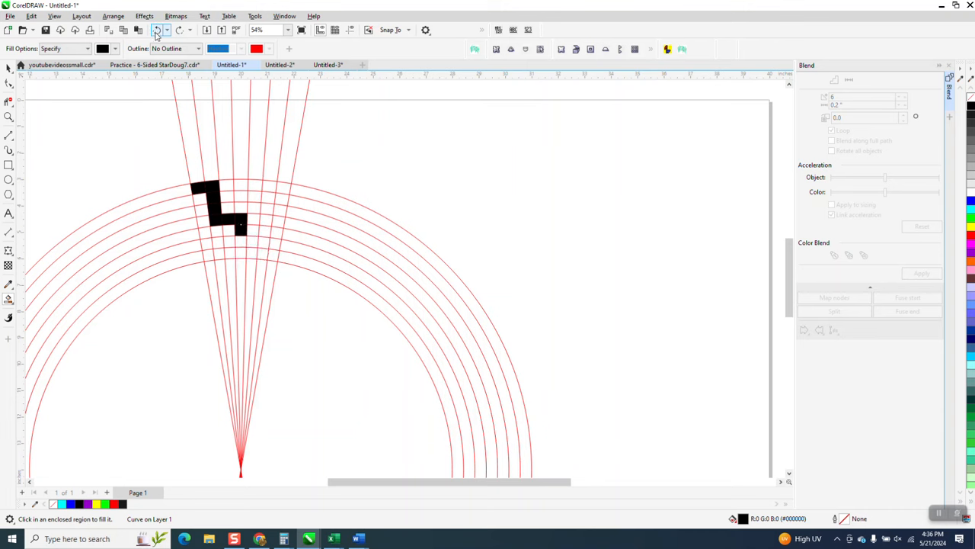
click(157, 32)
click(157, 32)
click(157, 32)
click(157, 33)
click(157, 34)
click(157, 34)
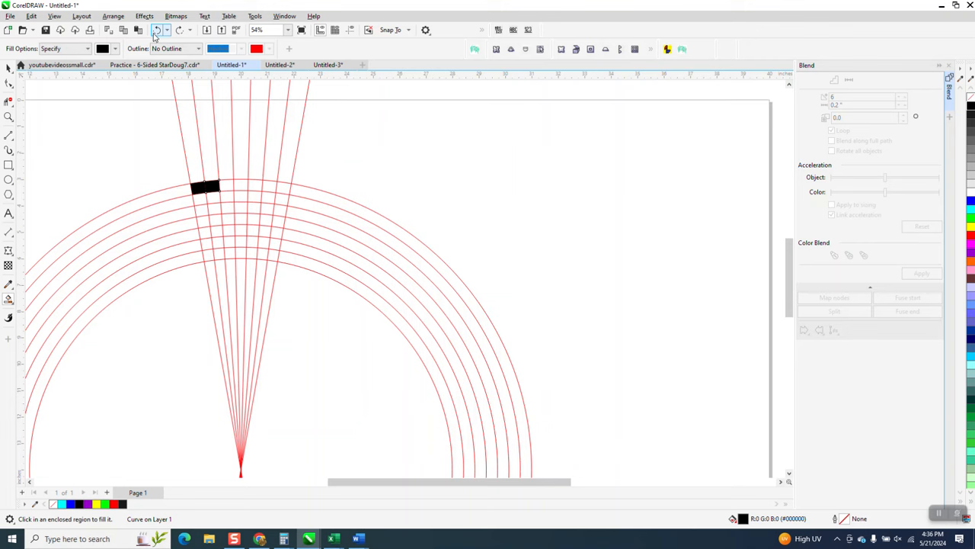
click(157, 34)
click(156, 34)
click(157, 33)
click(157, 34)
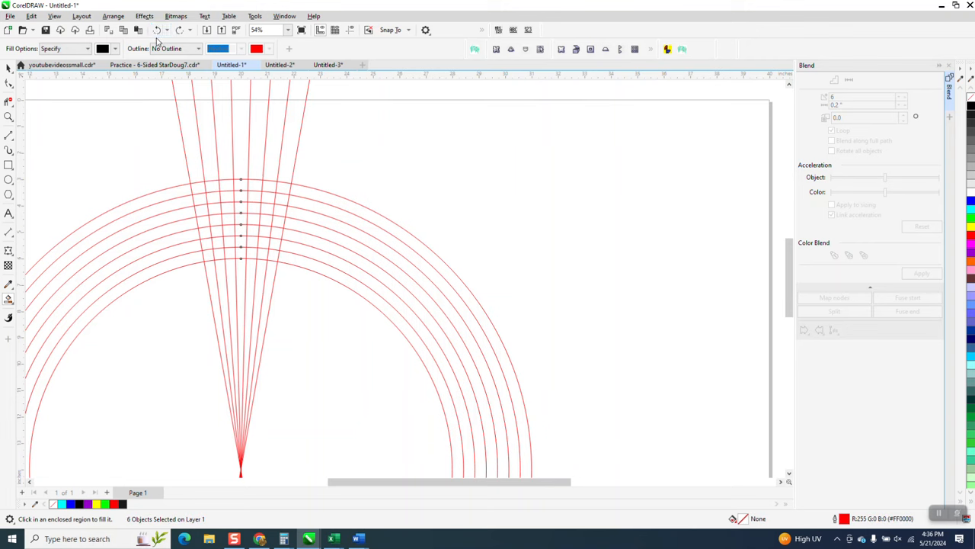
- Undo the line blend, the mirrored copy and the vertical line until only the blended circles remain
click(157, 32)
click(157, 32)
click(157, 32)
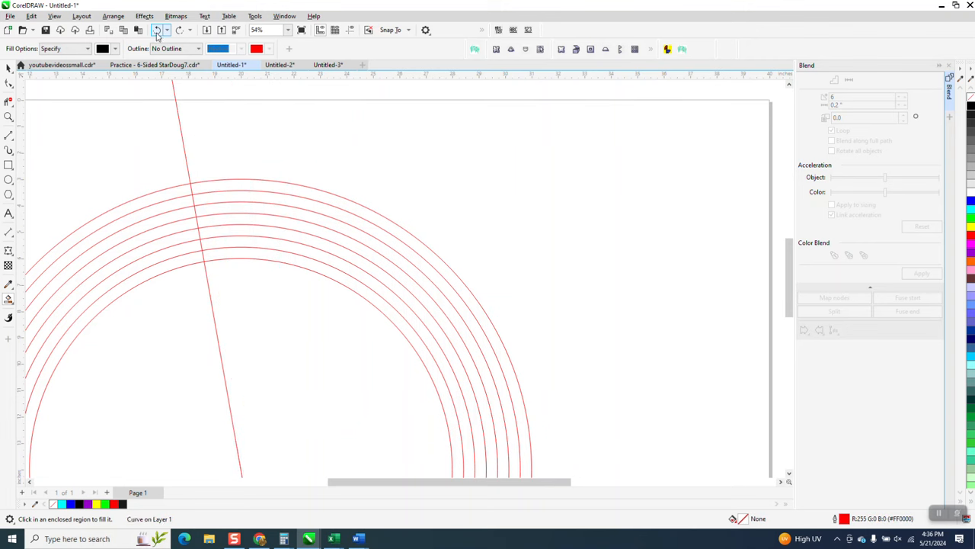
click(157, 32)
click(157, 32)
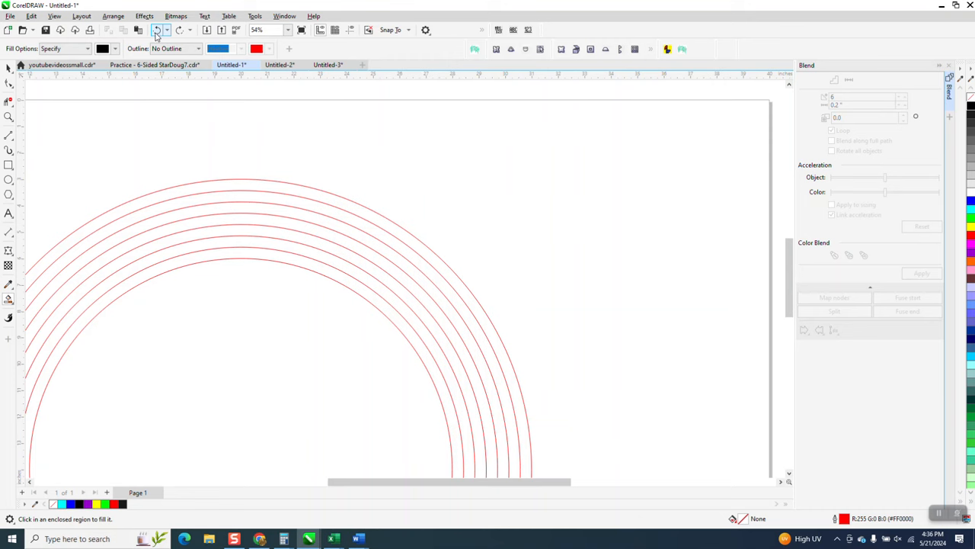
- Undo the circle blend and blend the two circles again with 9 intermediate steps
click(156, 32)
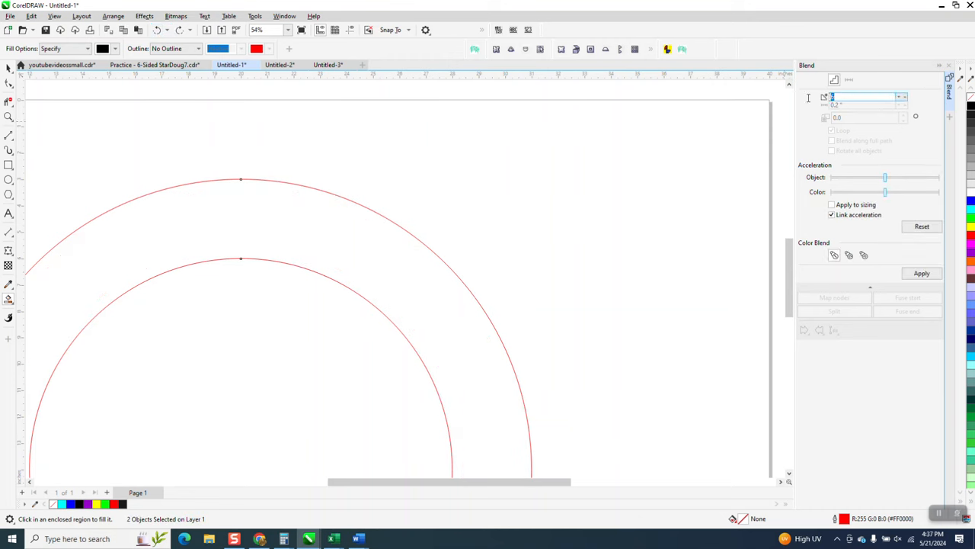
key(Return)
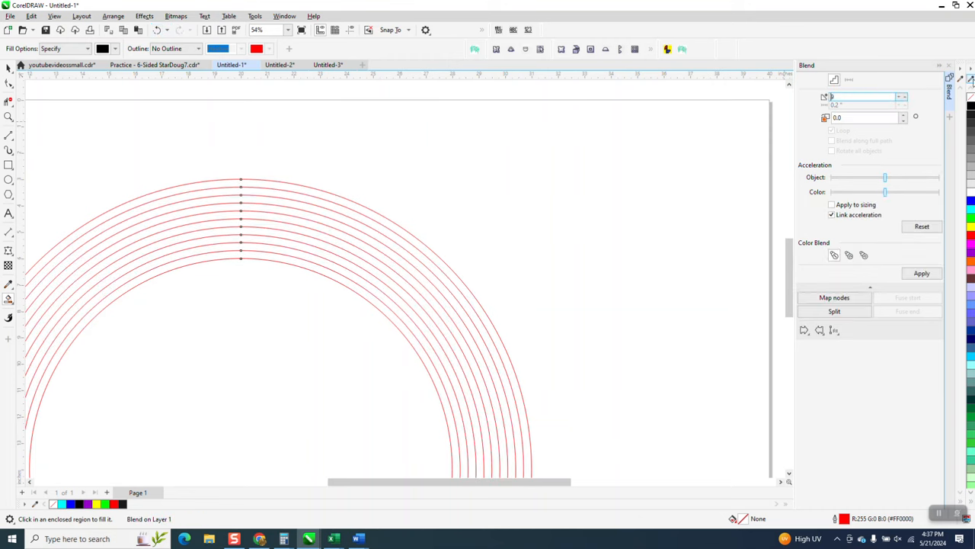
scroll(315, 137, down, 1)
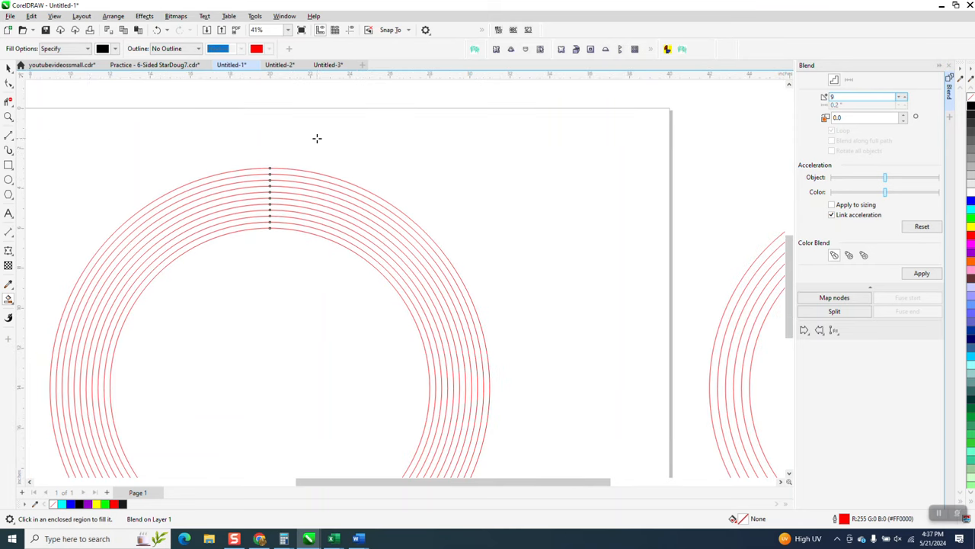
- Draw a vertical two-point line about 25.8 inches long and centre it on the page
click(15, 139)
click(14, 143)
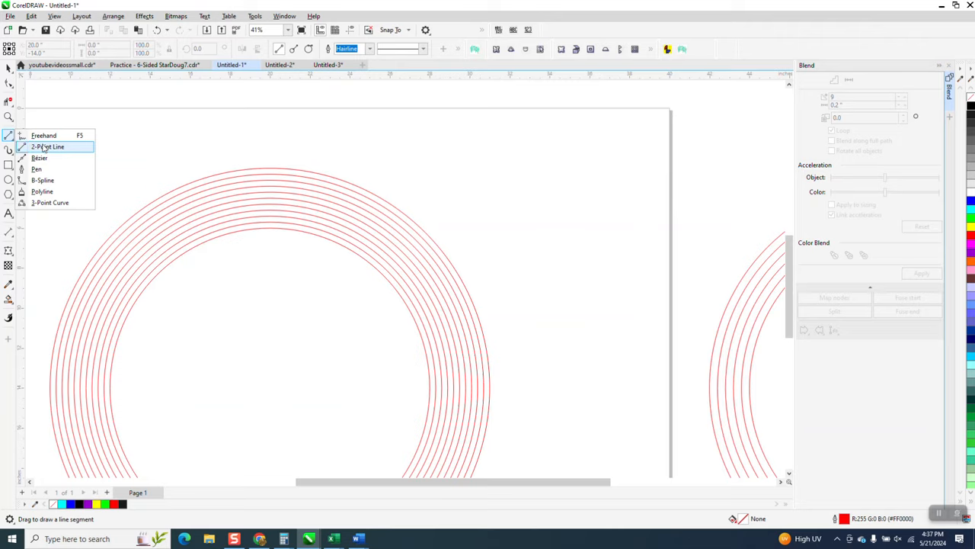
click(43, 147)
scroll(377, 147, down, 2)
drag(457, 135, 442, 381)
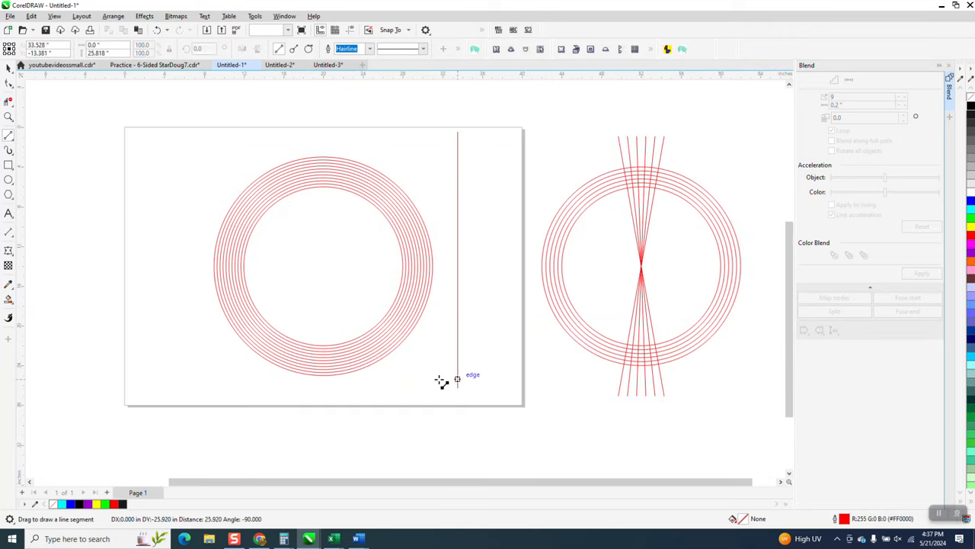
key(p)
- Rotate the centred line 10 degrees and add a horizontally mirrored copy crossing it
drag(209, 48, 176, 53)
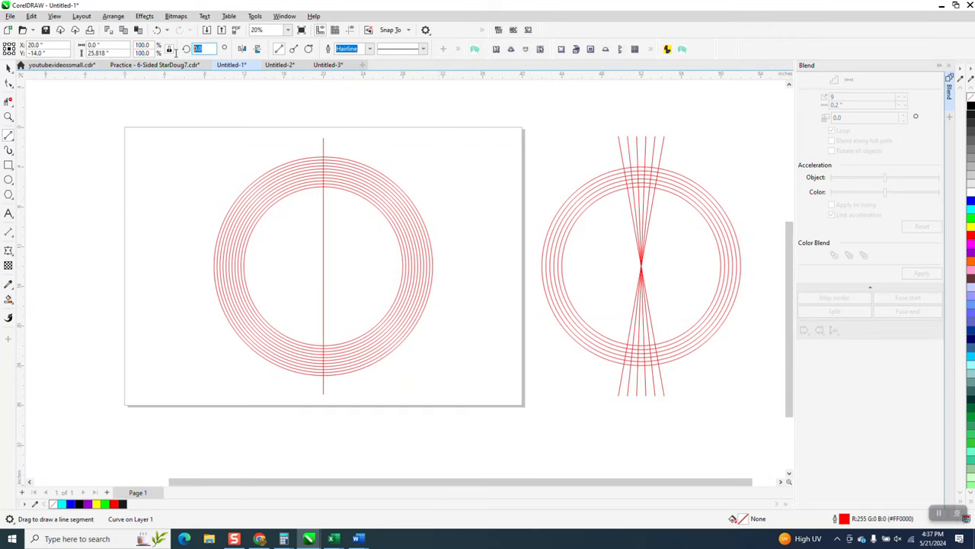
text(10)
key(Return)
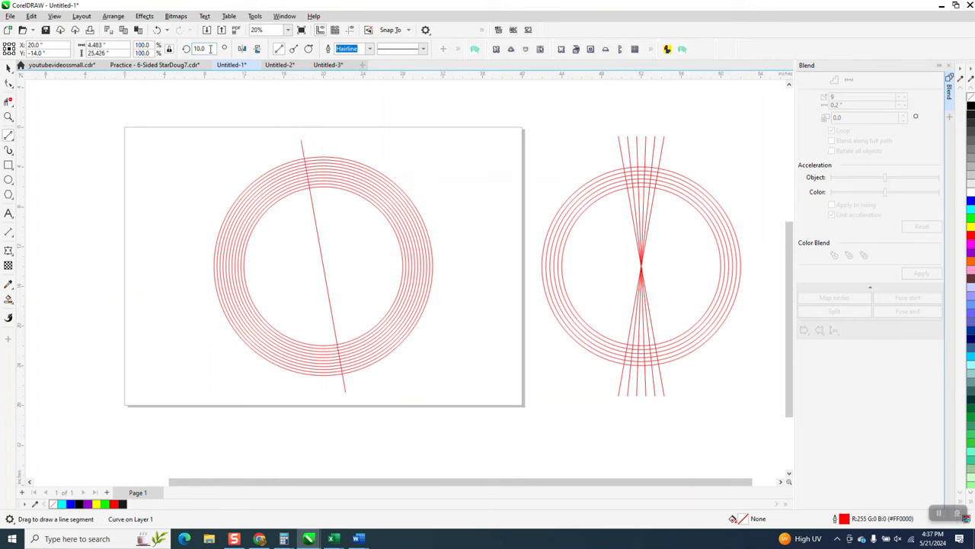
click(9, 69)
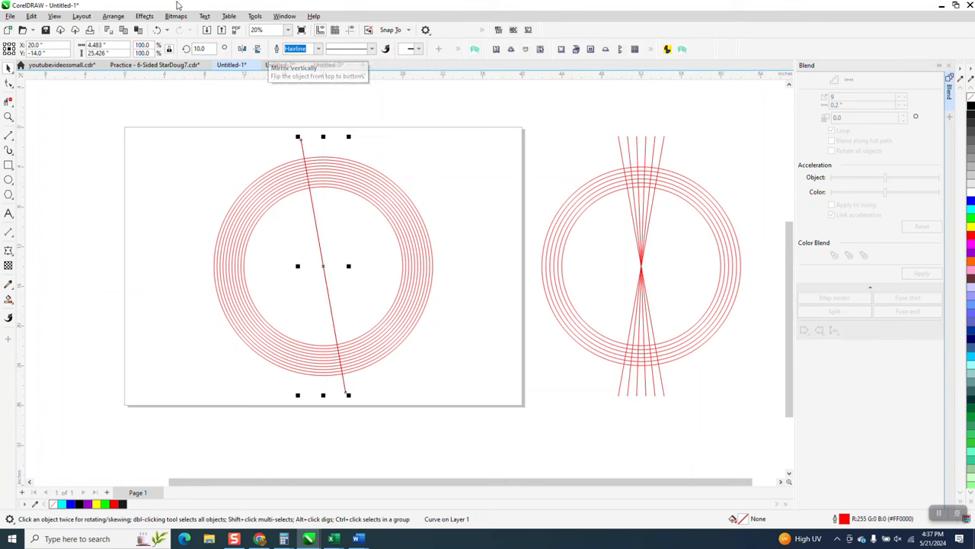
click(242, 50)
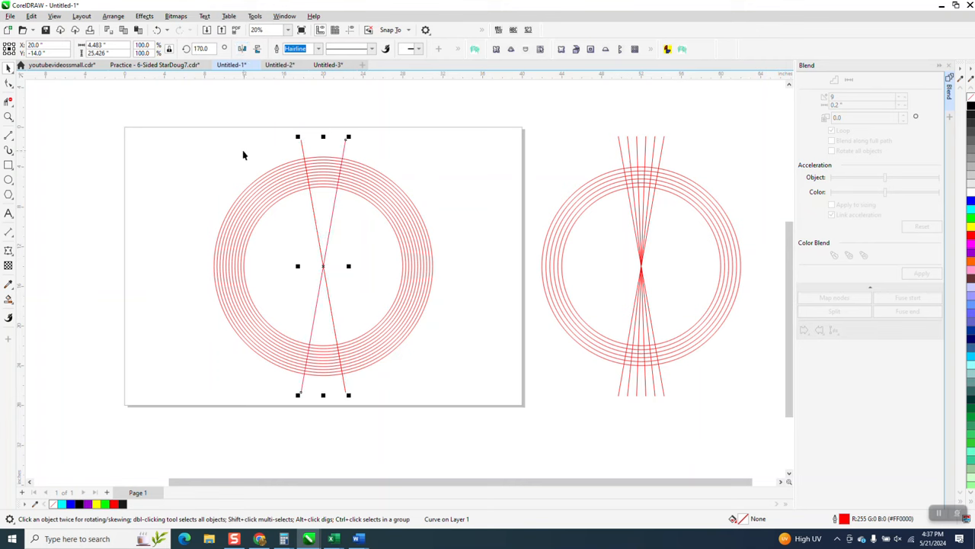
- Blend the two crossing lines with 9 intermediate steps and group them with the blended circles
click(292, 115)
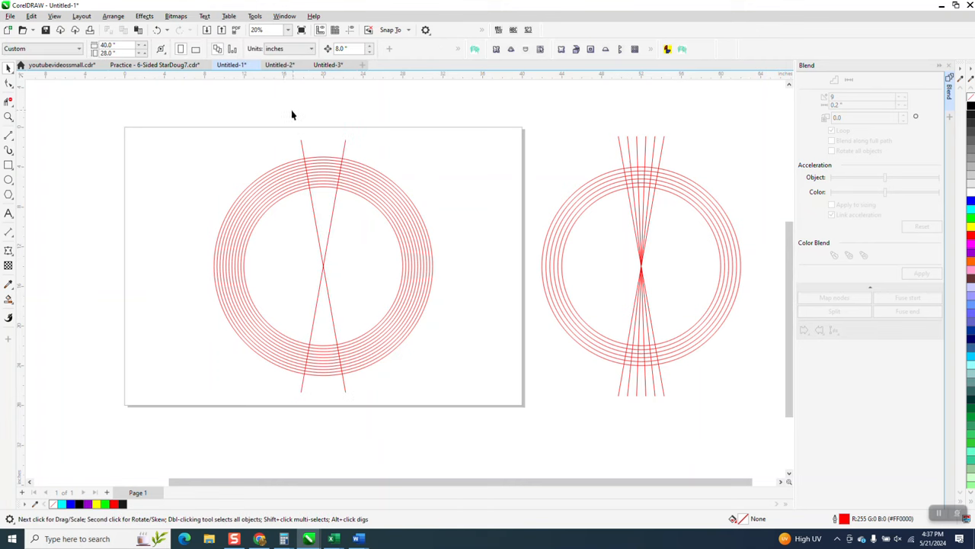
drag(345, 147, 377, 152)
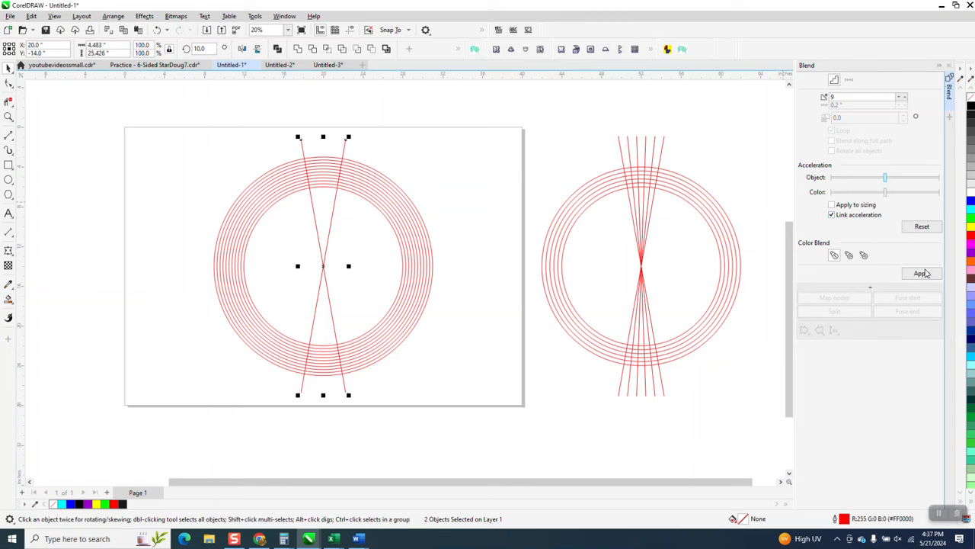
click(922, 273)
mouse_move(168, 124)
mouse_down()
mouse_move(220, 270)
mouse_move(553, 434)
mouse_up()
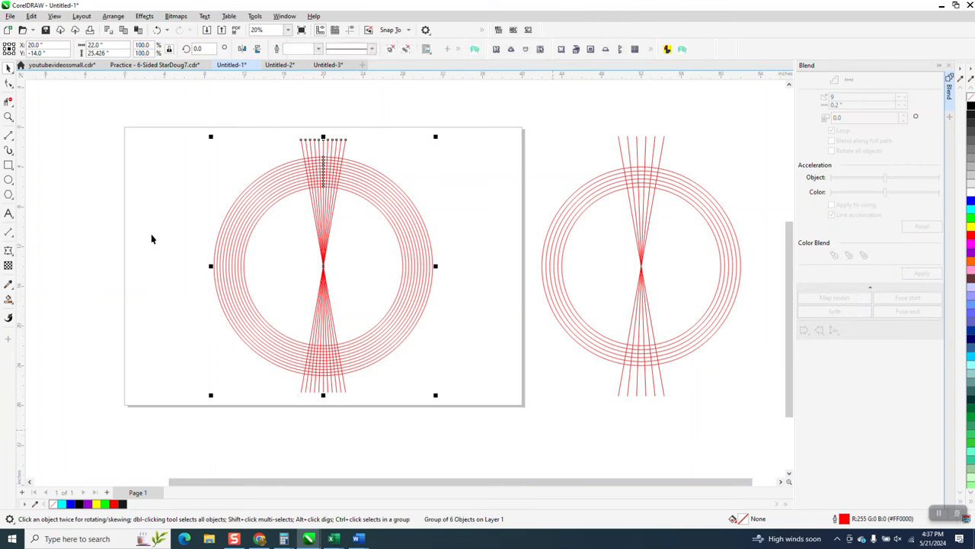
- Smart-fill in black the first two cells of the wedge's outermost band and the cell below the second one
click(9, 116)
drag(290, 132, 414, 232)
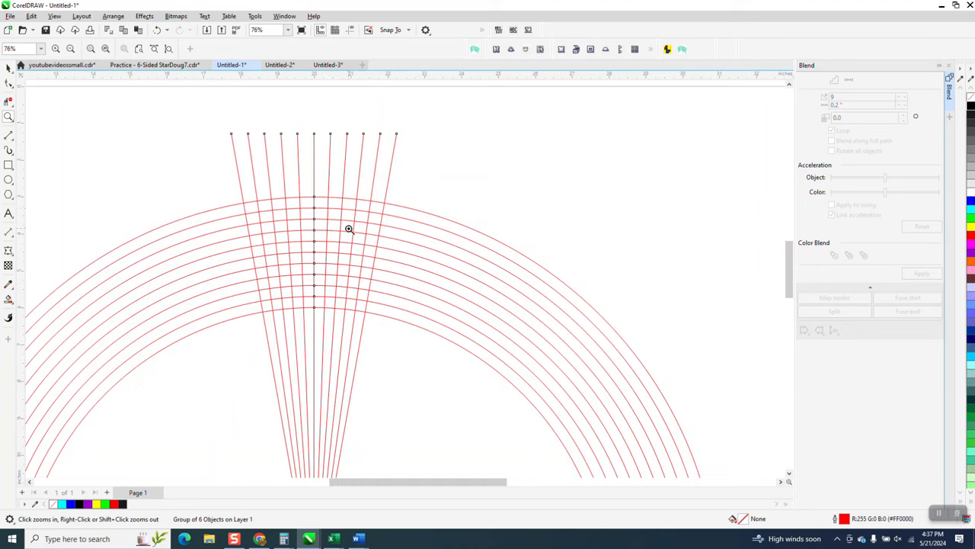
click(9, 299)
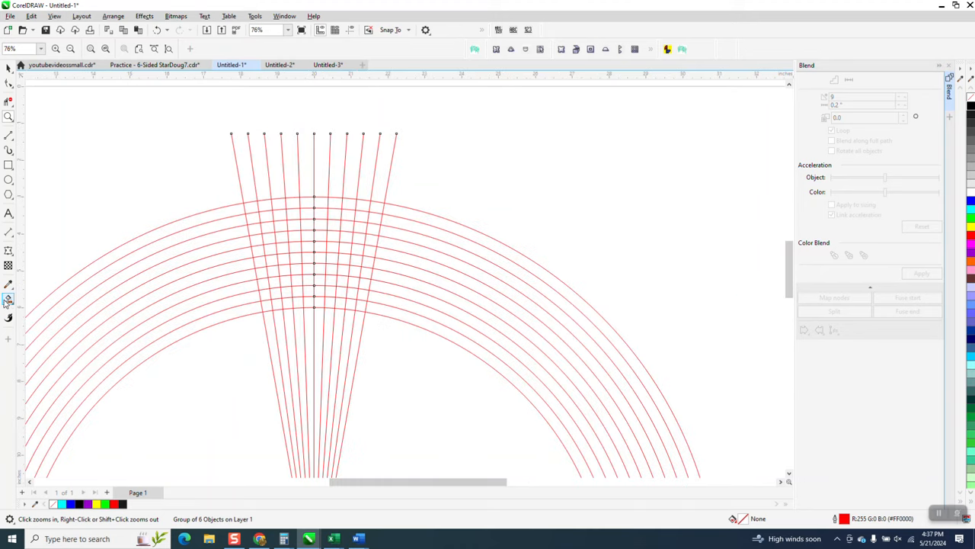
click(250, 207)
click(265, 206)
click(267, 218)
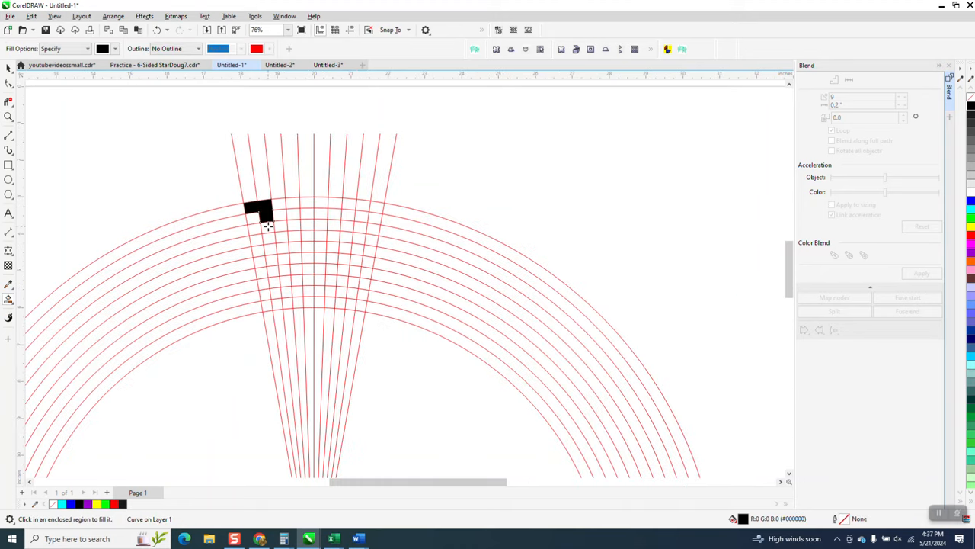
- Fill the second column in black from the third band down to the innermost band
click(269, 227)
click(270, 240)
click(272, 249)
click(271, 260)
click(273, 268)
click(274, 277)
click(276, 285)
click(278, 292)
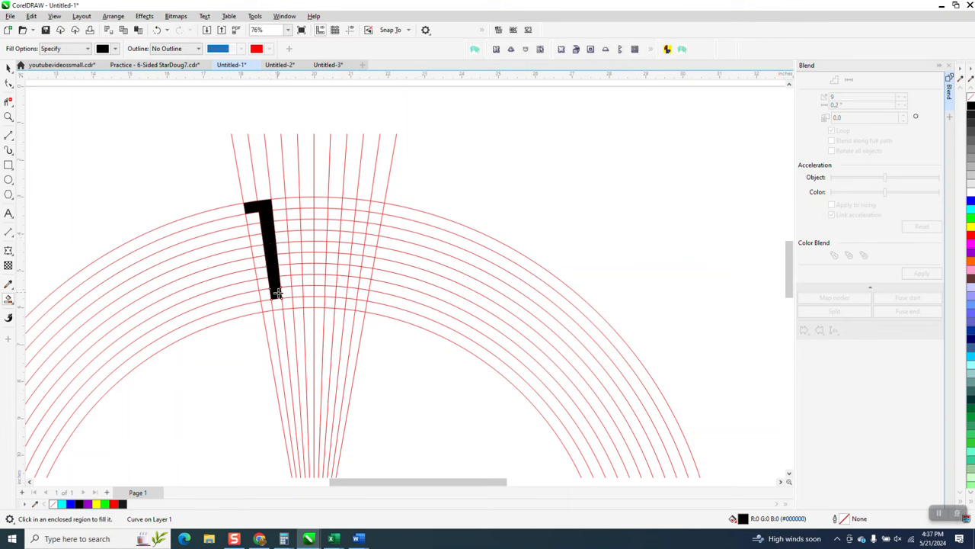
click(277, 301)
- Fill the innermost band across to the fourth column and continue up that column to the seventh band
click(285, 303)
click(297, 302)
click(296, 295)
click(296, 286)
click(296, 277)
click(296, 269)
- Fill the fifth column in black from the seventh band up to the outermost band
click(309, 268)
click(309, 259)
click(308, 250)
click(308, 240)
click(307, 231)
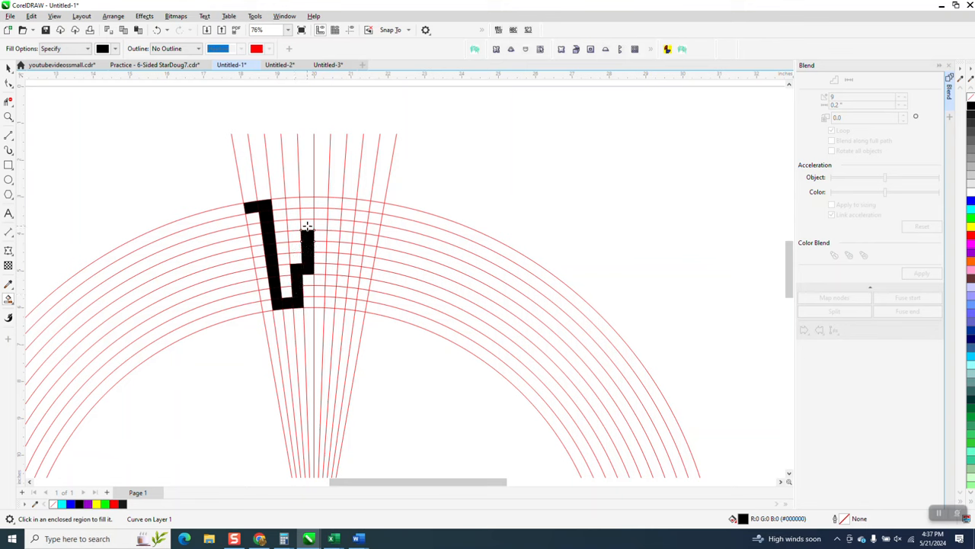
click(306, 221)
click(304, 212)
click(304, 202)
- Fill the outermost band across to the seventh column and continue down that column to the ninth band
click(323, 201)
click(335, 201)
click(335, 213)
click(332, 225)
click(333, 233)
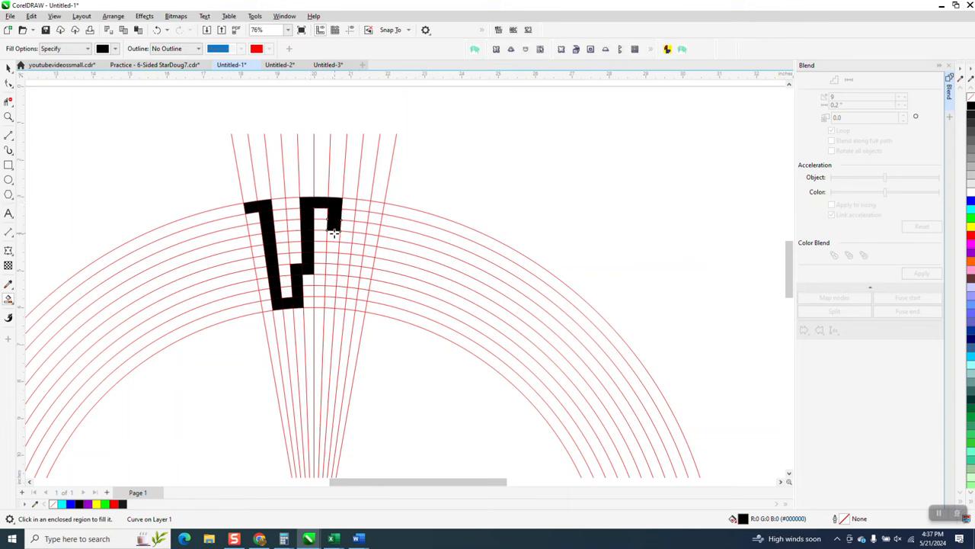
click(333, 240)
click(332, 249)
click(333, 257)
click(331, 267)
click(330, 291)
- Fill the ninth band across to the tenth column and continue up that column to the fifth band
click(341, 292)
click(352, 293)
click(362, 293)
click(364, 282)
click(365, 273)
click(366, 263)
click(366, 252)
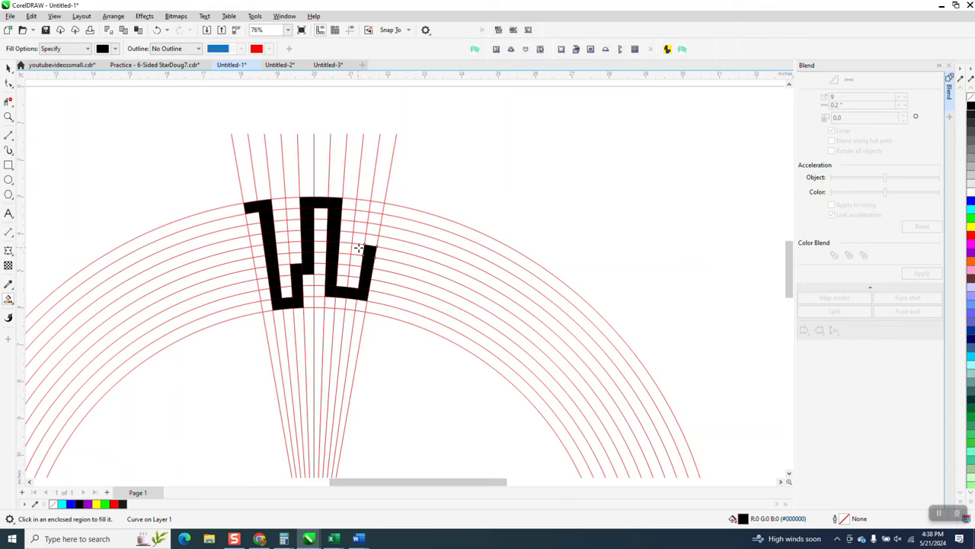
- Continue the black fill up the tenth column to the third band, and fill the ninth-column cells in the fifth and third bands
click(367, 242)
click(371, 232)
click(374, 225)
click(360, 226)
click(376, 220)
click(378, 213)
click(363, 218)
click(157, 30)
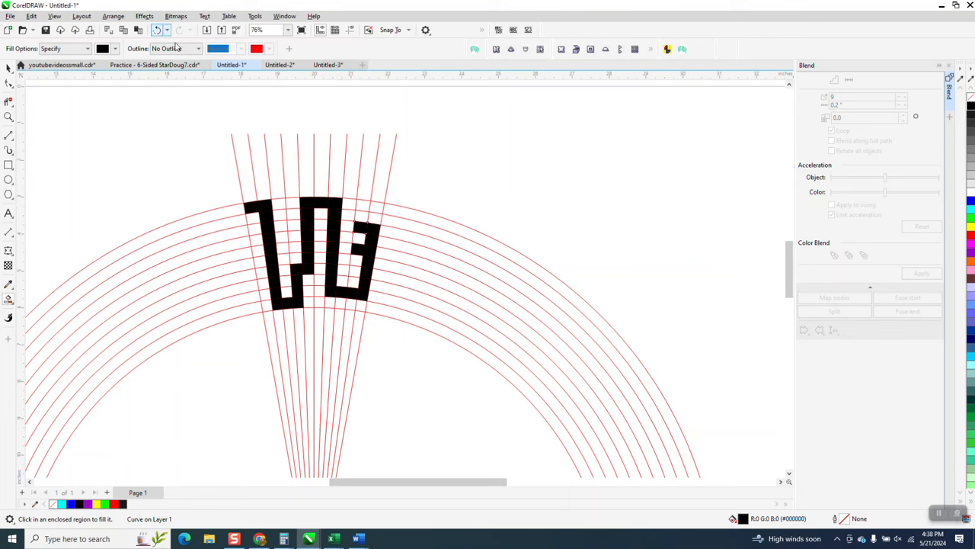
- Fill the ninth column's second and outermost cells in black and continue along the outermost band to the tenth column
click(363, 217)
click(363, 204)
click(381, 208)
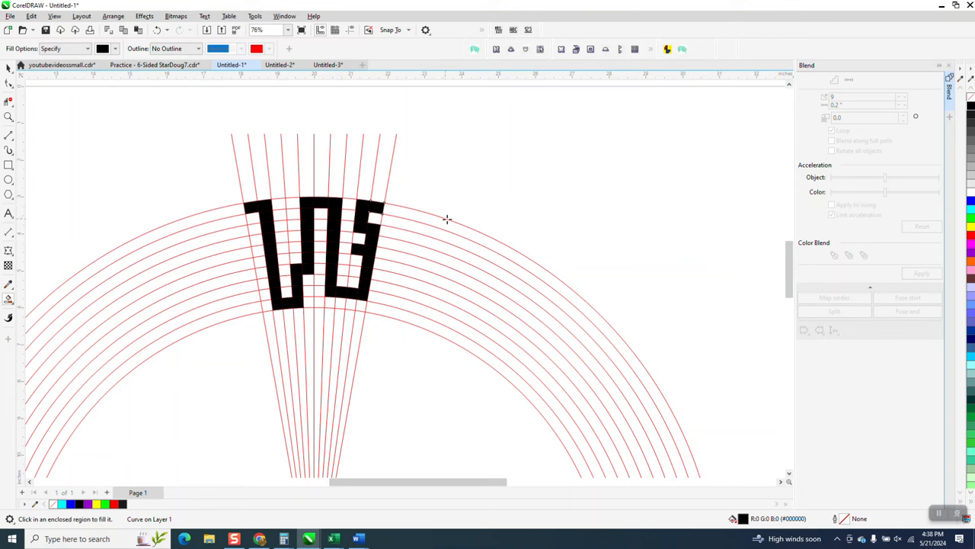
- Fill the cells at column three band four, column four band two, and columns seven and nine in the innermost band
click(281, 241)
click(290, 218)
click(329, 303)
click(351, 305)
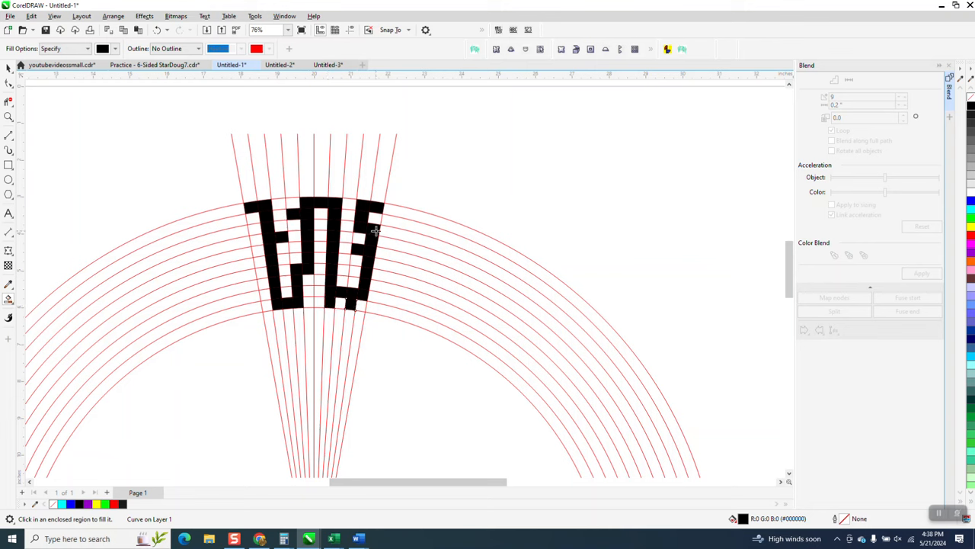
click(371, 257)
- Select all the black filled cells and weld them into one curve
click(6, 68)
drag(160, 154, 446, 351)
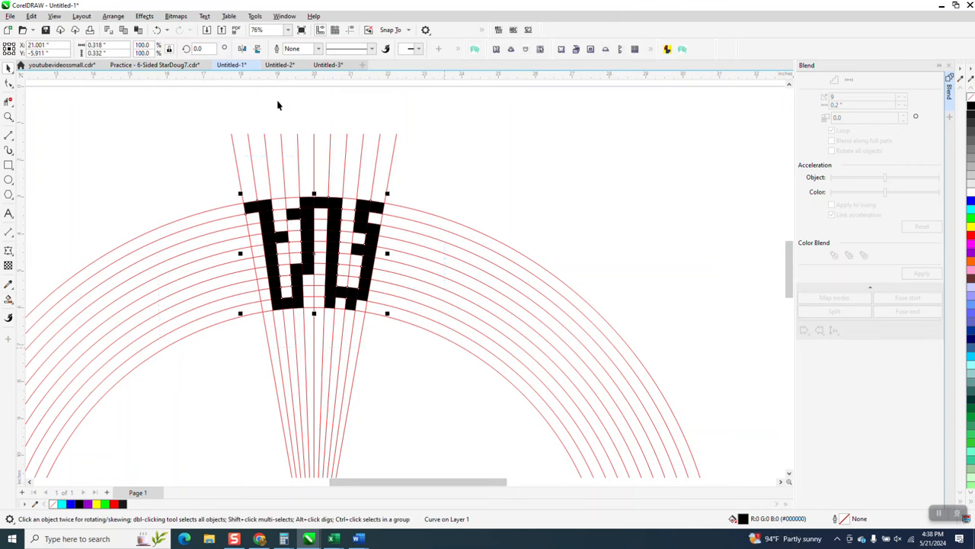
click(298, 50)
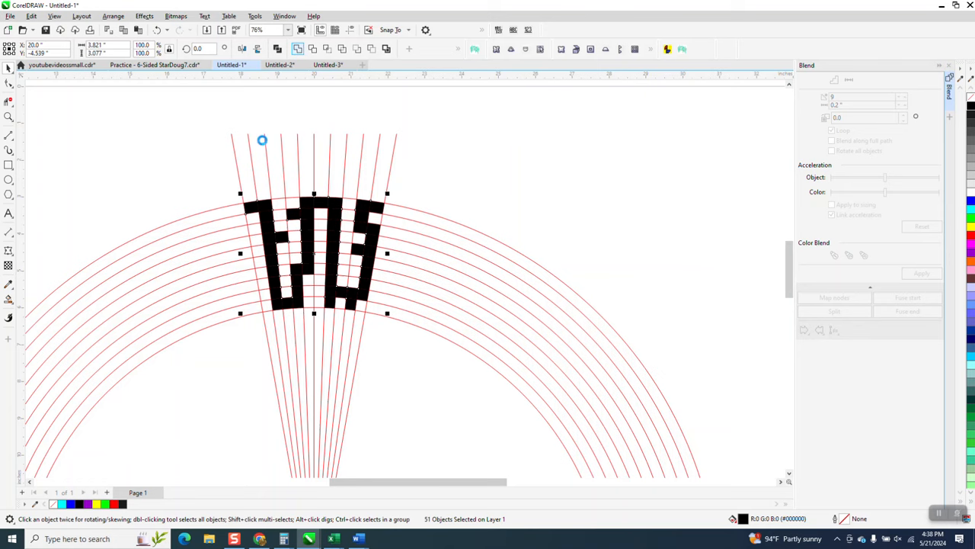
- Move the grouped red construction grid left, clear of the welded motif, to X -4.0"
scroll(264, 146, down, 1)
scroll(328, 164, down, 1)
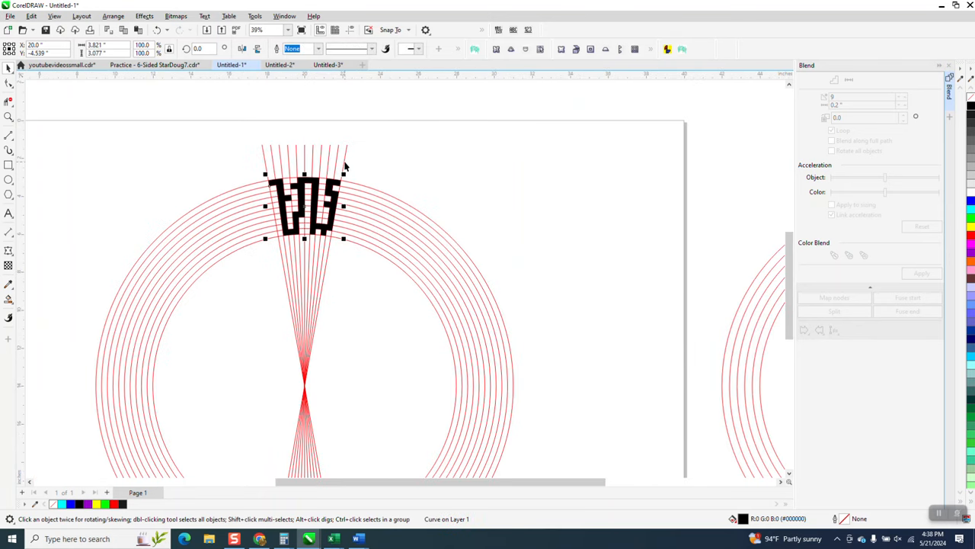
click(344, 161)
key(shift+Left)
key(shift+Left)
key(shift+Left)
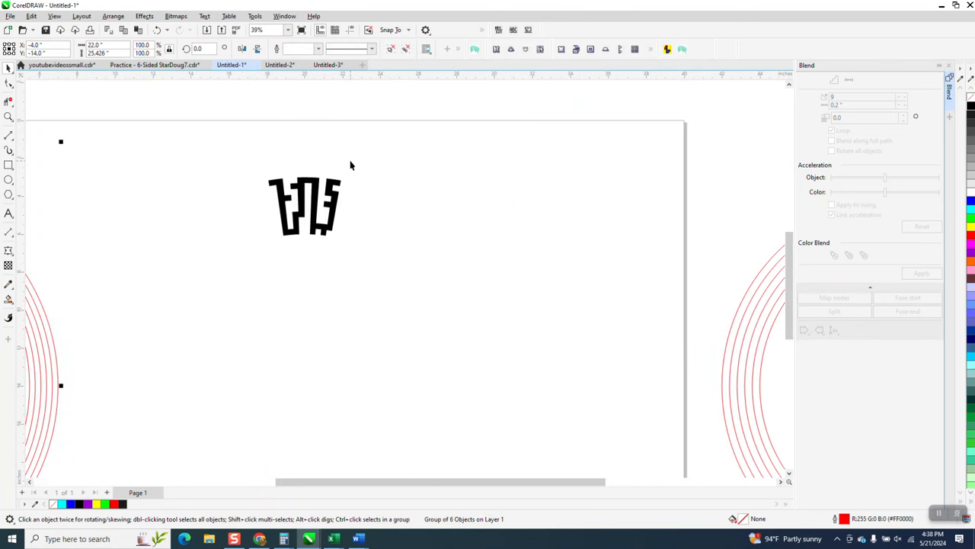
- Show the guidelines and create a copy of the welded motif rotated 20° about the guideline intersection
click(349, 30)
click(334, 185)
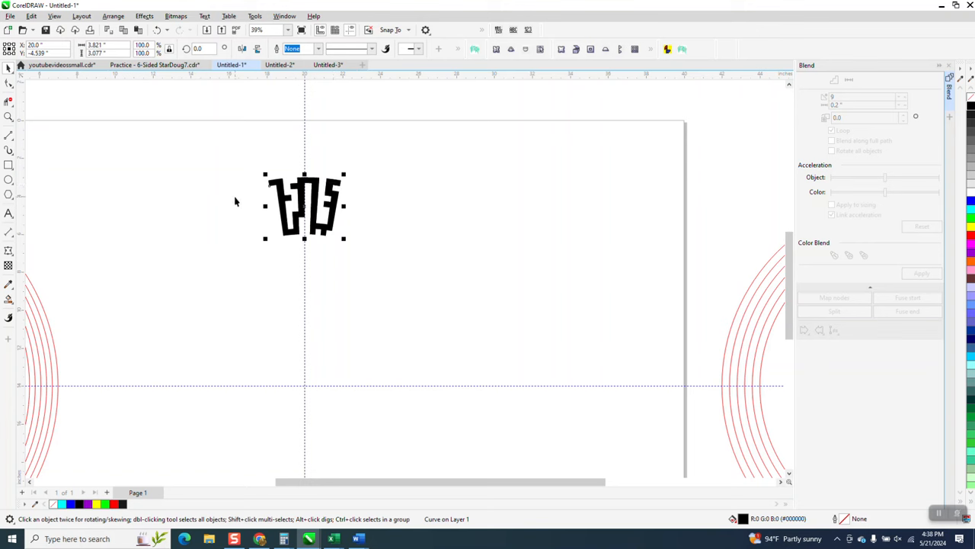
click(309, 212)
click(207, 48)
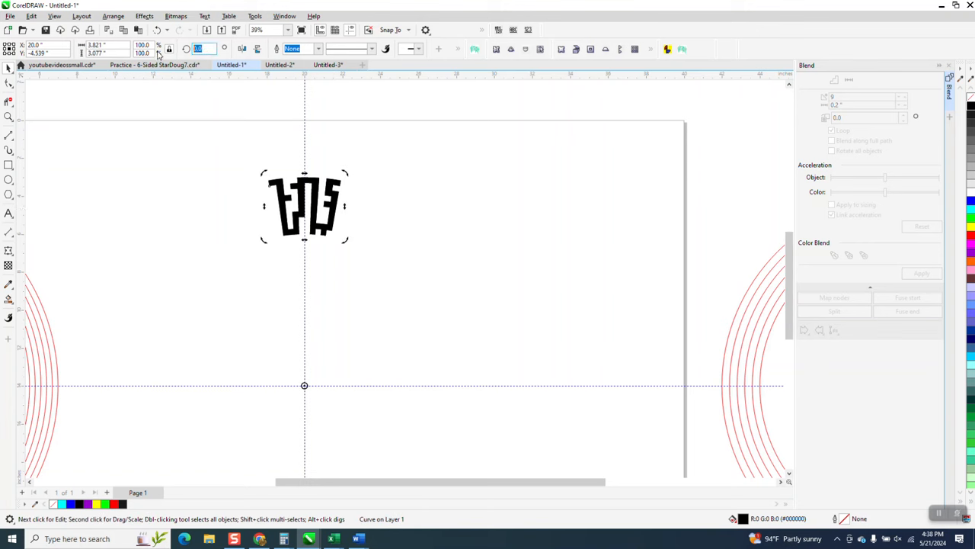
text(20)
key(Return)
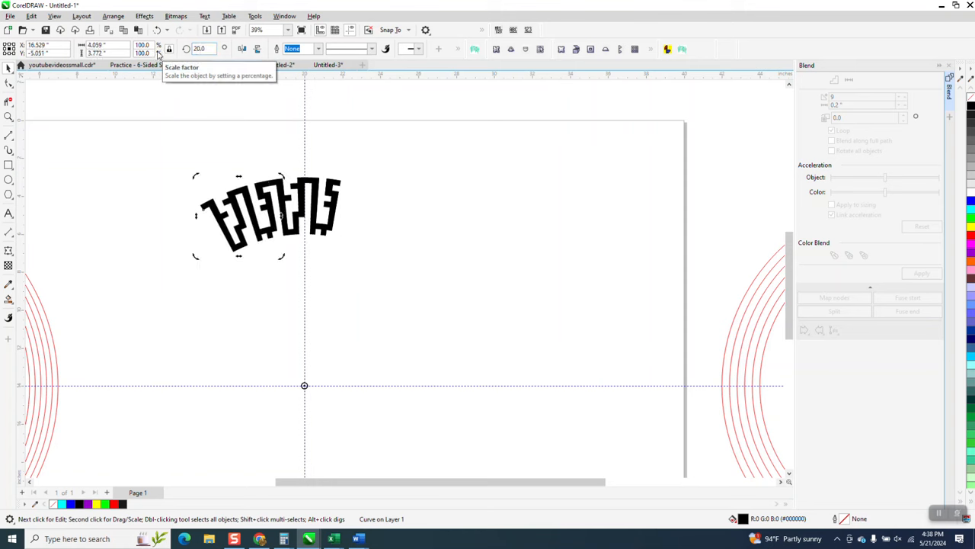
- Repeat the 20° rotated duplication of the motif until the copies complete the ring at 340°
key(ctrl+d)
key(ctrl+d)
key(ctrl+d)
key(ctrl+d)
key(ctrl+d)
key(ctrl+d)
key(ctrl+d)
key(ctrl+d)
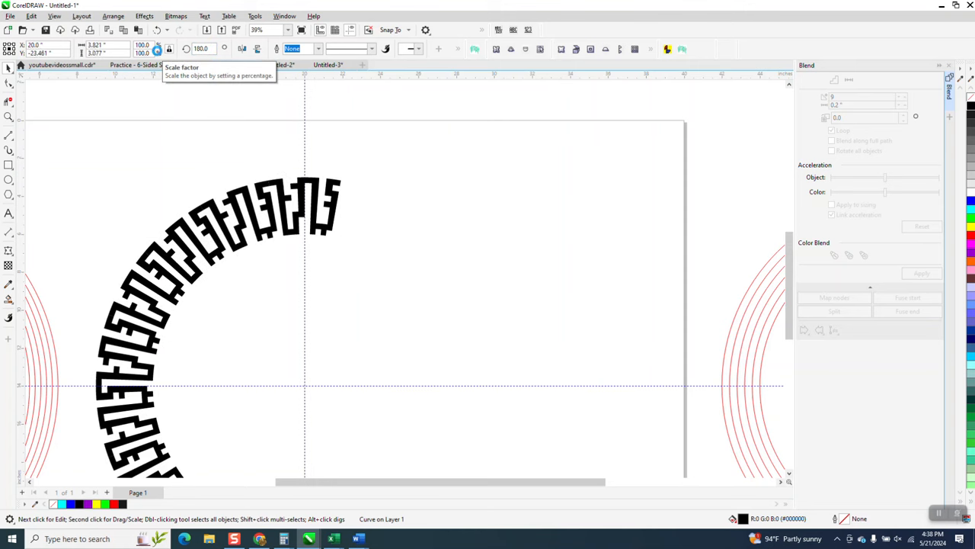
key(ctrl+d)
key(ctrl+d)
key(ctrl+d)
key(ctrl+d)
key(ctrl+d)
key(ctrl+d)
key(ctrl+d)
key(ctrl+d)
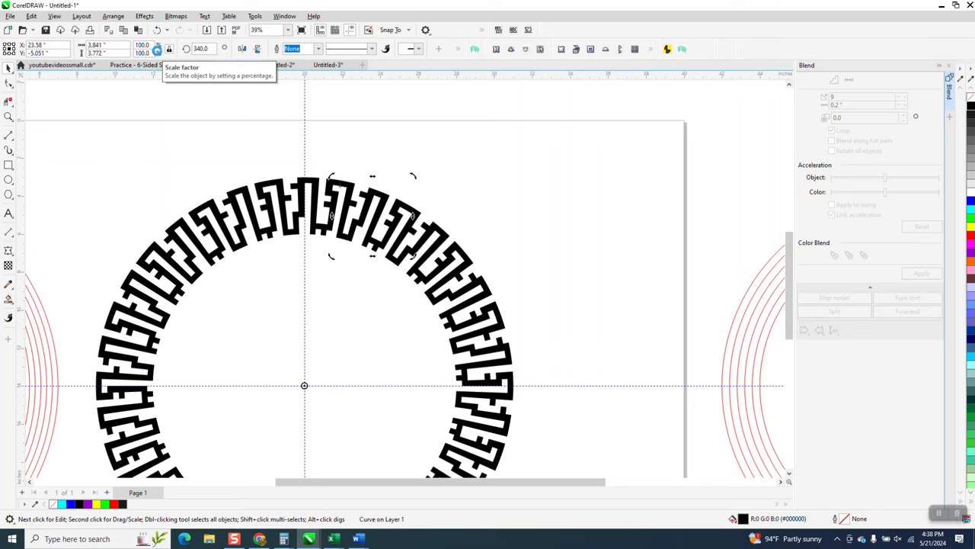
- Examine the joins between the motif copies along the upper arc and the shape of the whole ring
scroll(236, 97, down, 2)
click(448, 180)
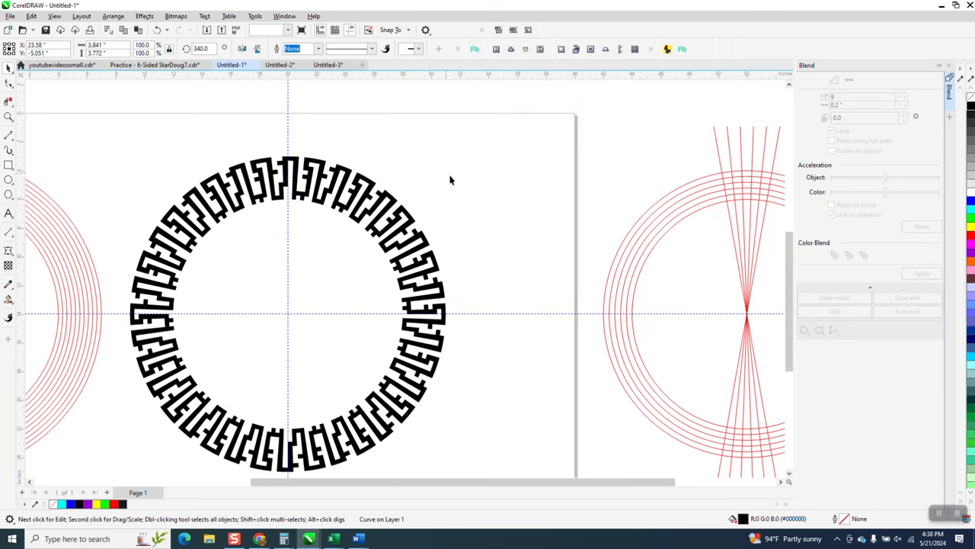
click(8, 116)
drag(254, 149, 347, 219)
scroll(376, 210, down, 2)
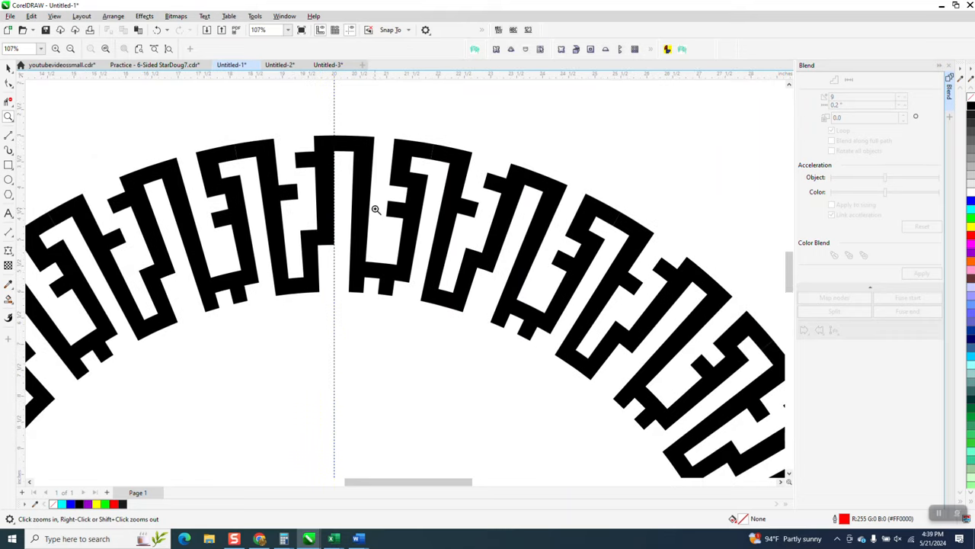
scroll(376, 208, down, 6)
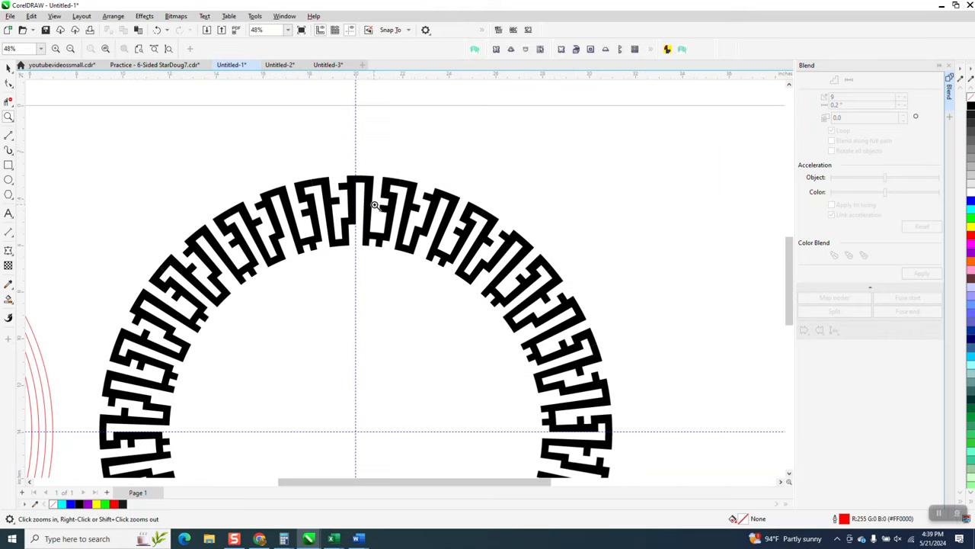
scroll(376, 208, down, 2)
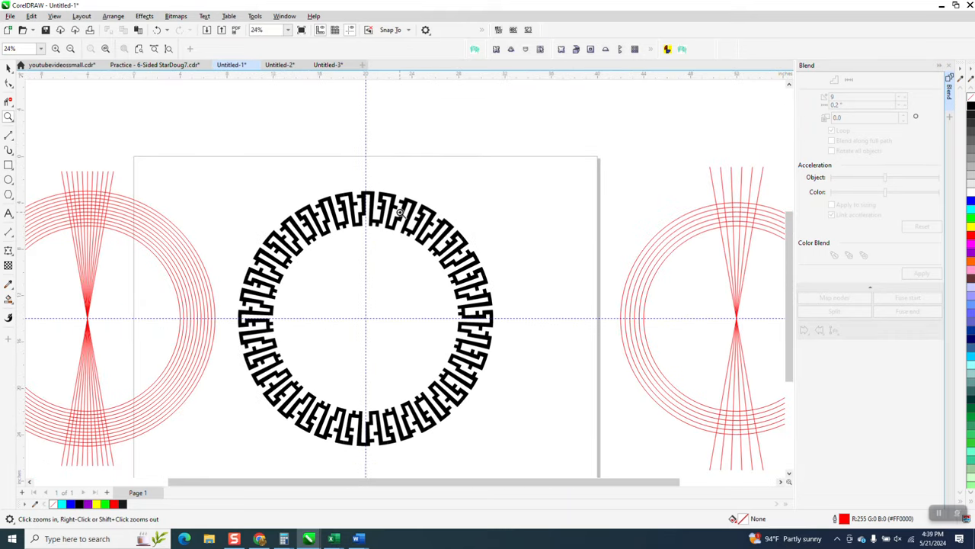